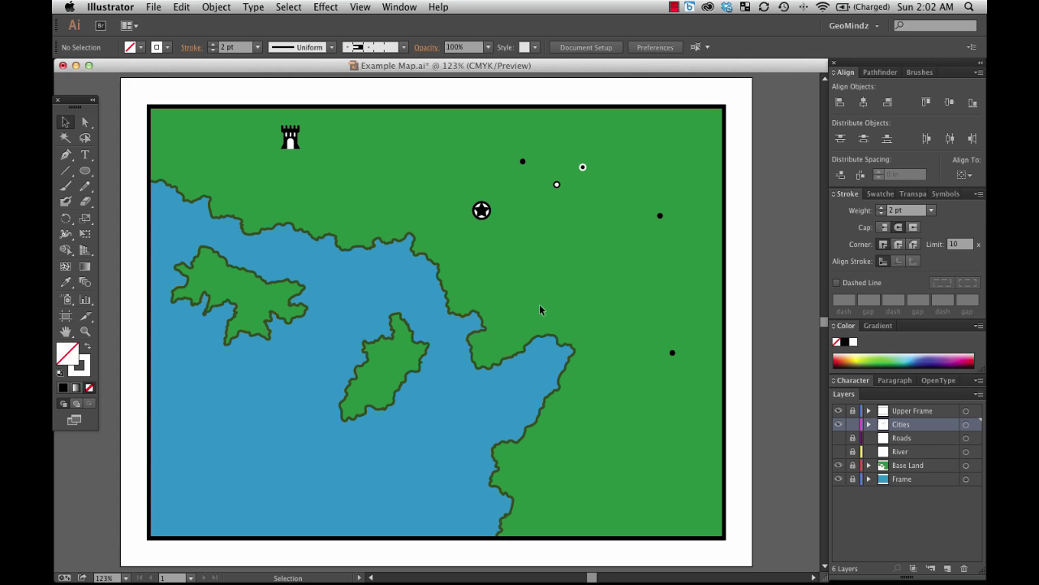
Step: Draw a tall ellipse east of the star marker and nudge it slightly right and down
left_click(85, 170)
left_click_drag(525, 224, 558, 274)
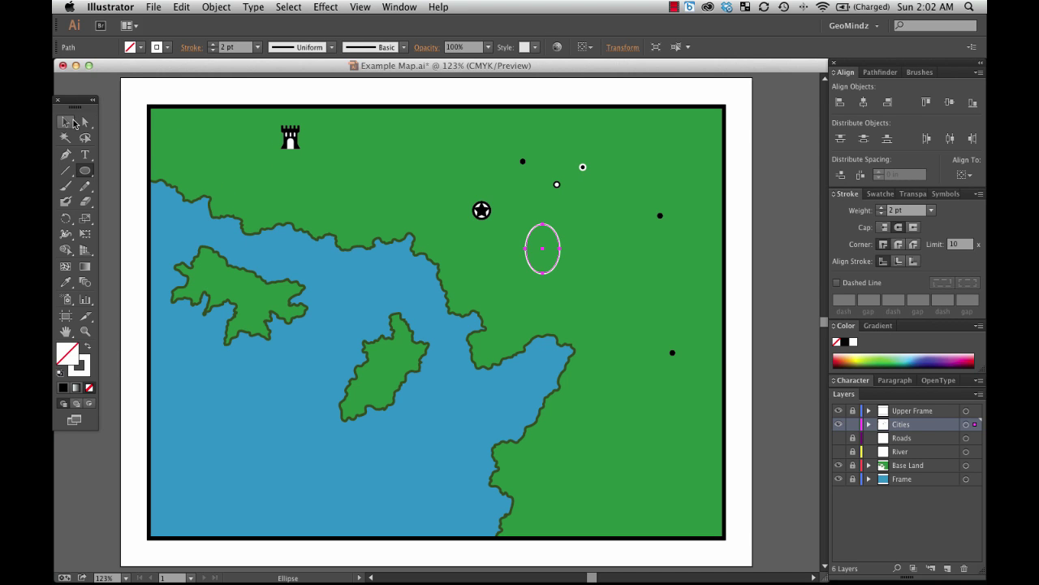
key("v")
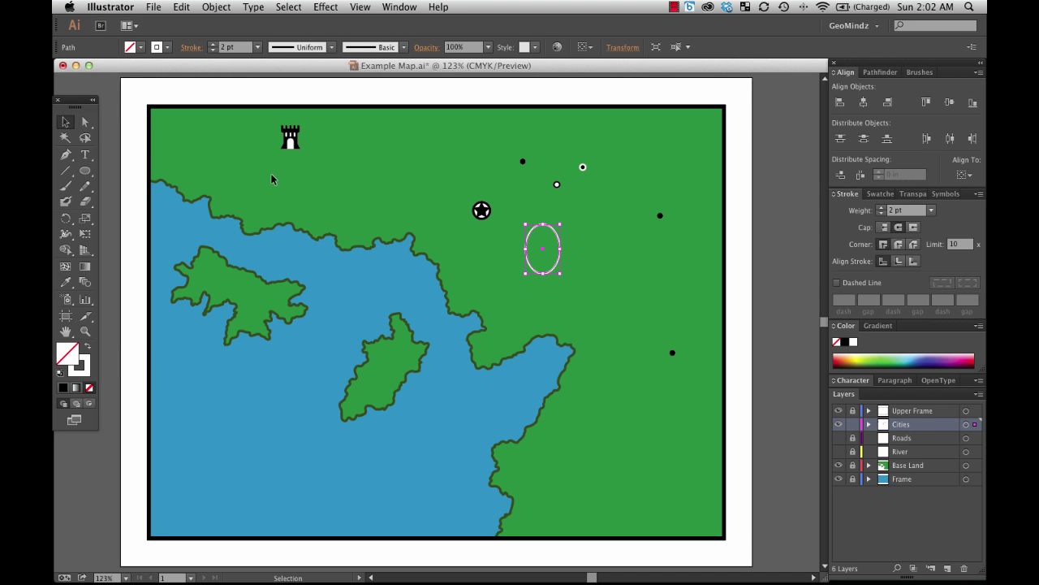
left_click(506, 278)
left_click_drag(559, 240, 573, 246)
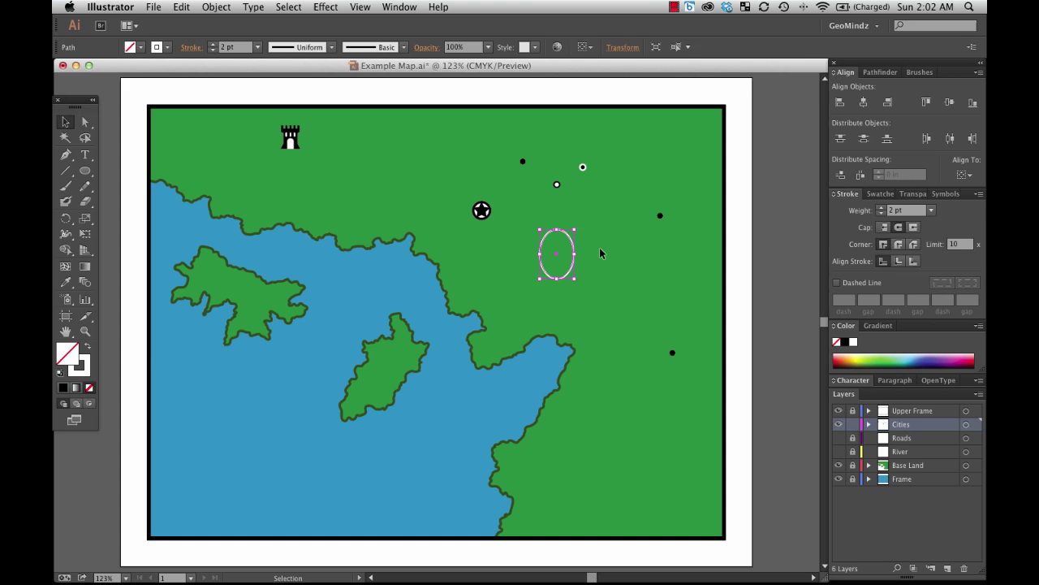
left_click(600, 248)
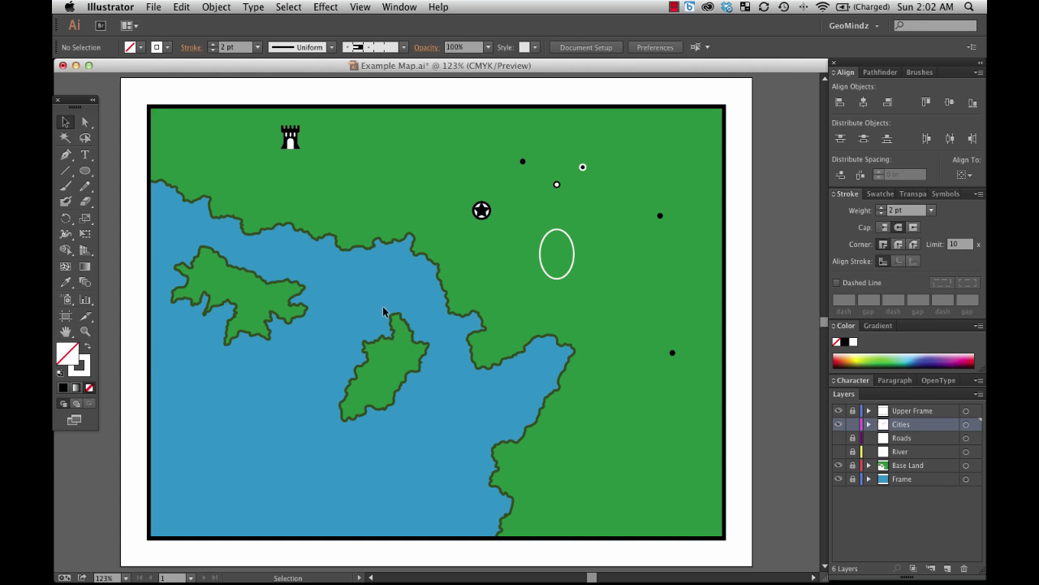
Step: Set the fill colour to crimson C12336
double_click(72, 359)
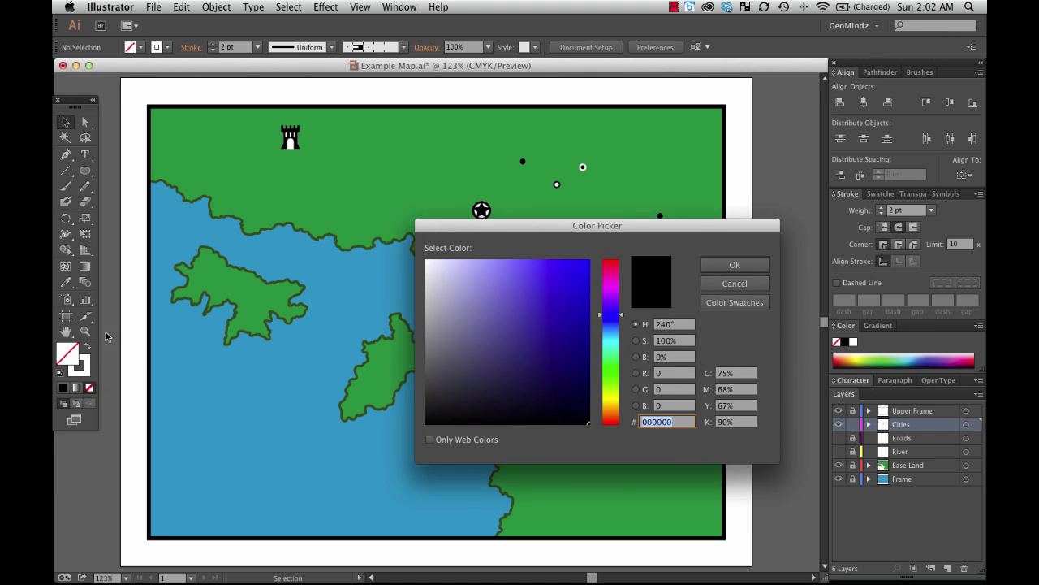
mouse_move(621, 315)
left_mouse_down()
mouse_move(617, 264)
mouse_move(628, 266)
mouse_move(614, 269)
left_mouse_up()
left_click(560, 305)
mouse_move(563, 297)
left_mouse_down()
mouse_move(547, 300)
mouse_move(560, 305)
left_mouse_up()
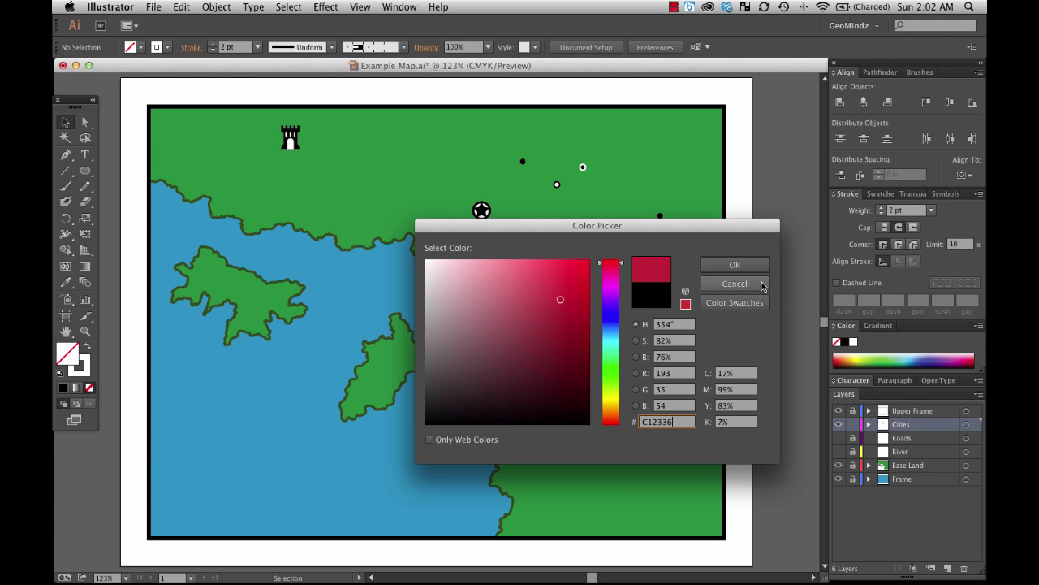
left_click(733, 268)
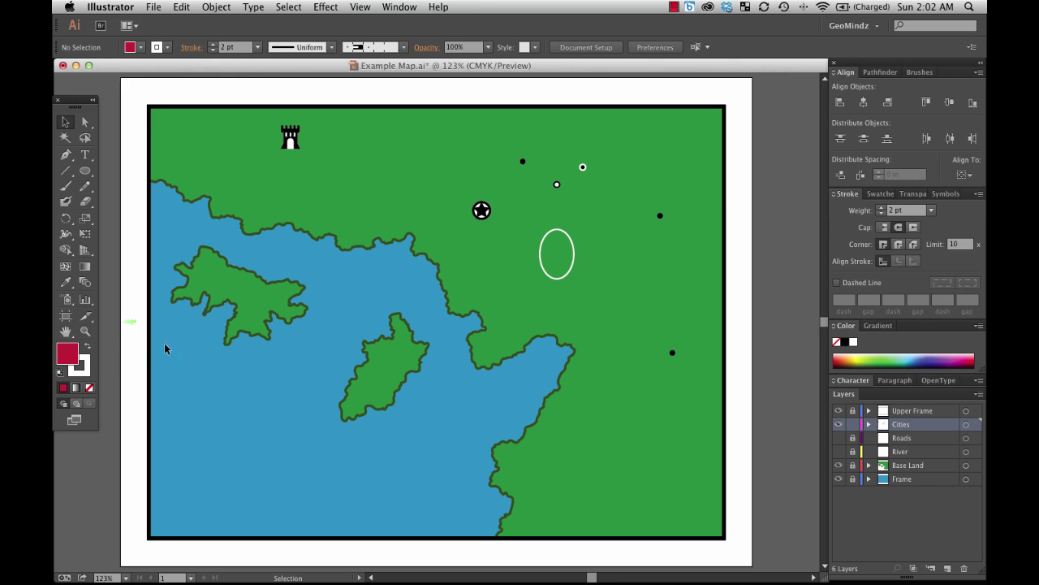
Step: Give the tall ellipse the crimson fill and a 6 pt white outline
left_click(66, 122)
left_click(572, 243)
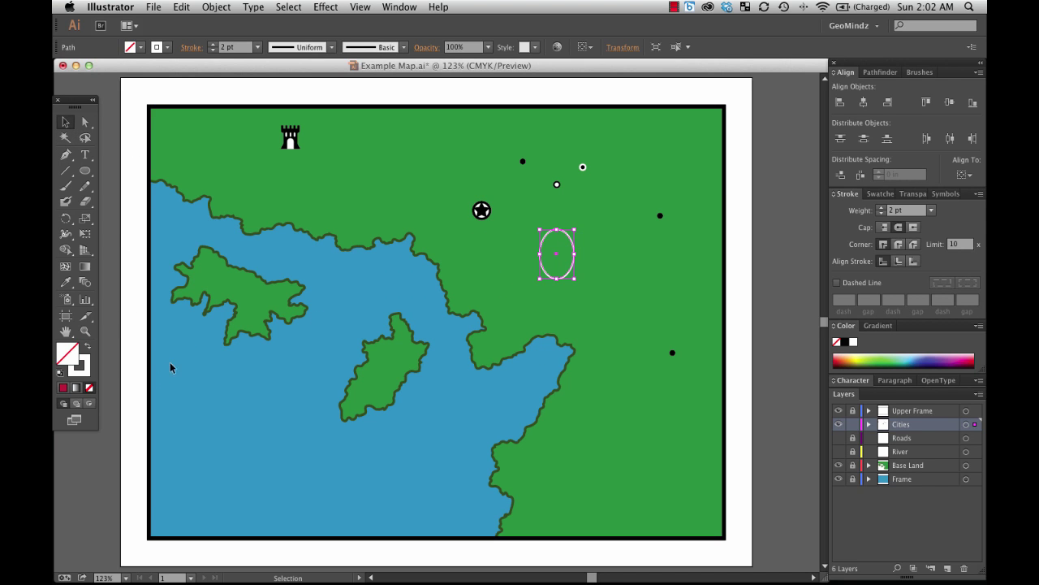
left_click(63, 387)
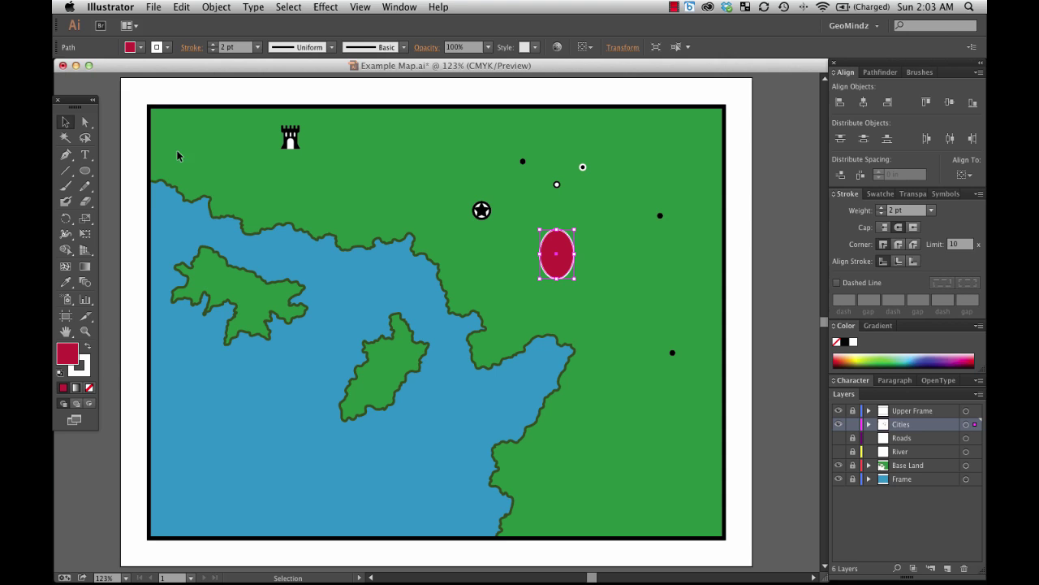
left_click(881, 208)
left_click(881, 208)
left_click(881, 208)
left_click(881, 208)
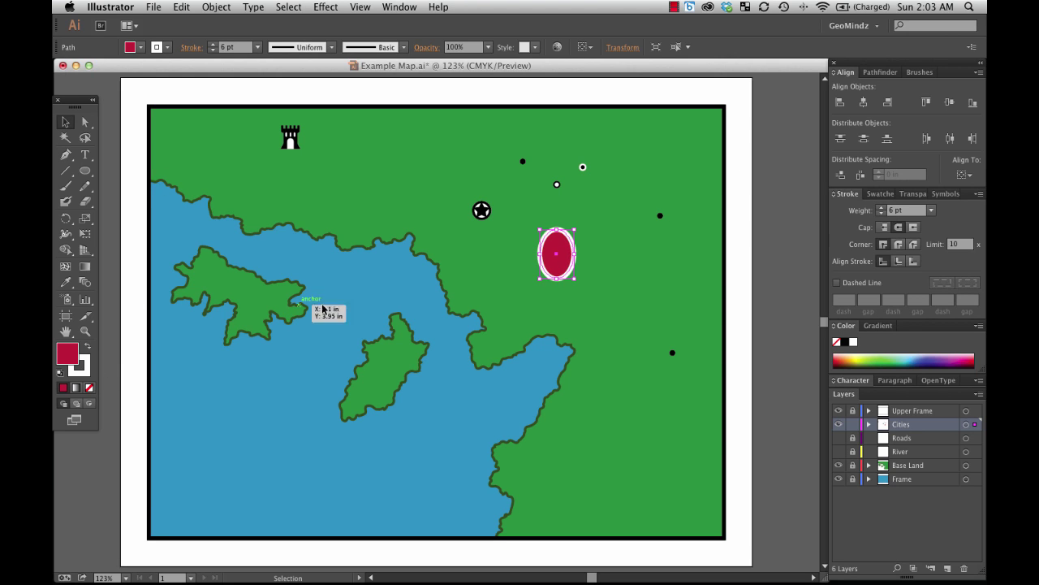
left_click(70, 119)
left_click(341, 216)
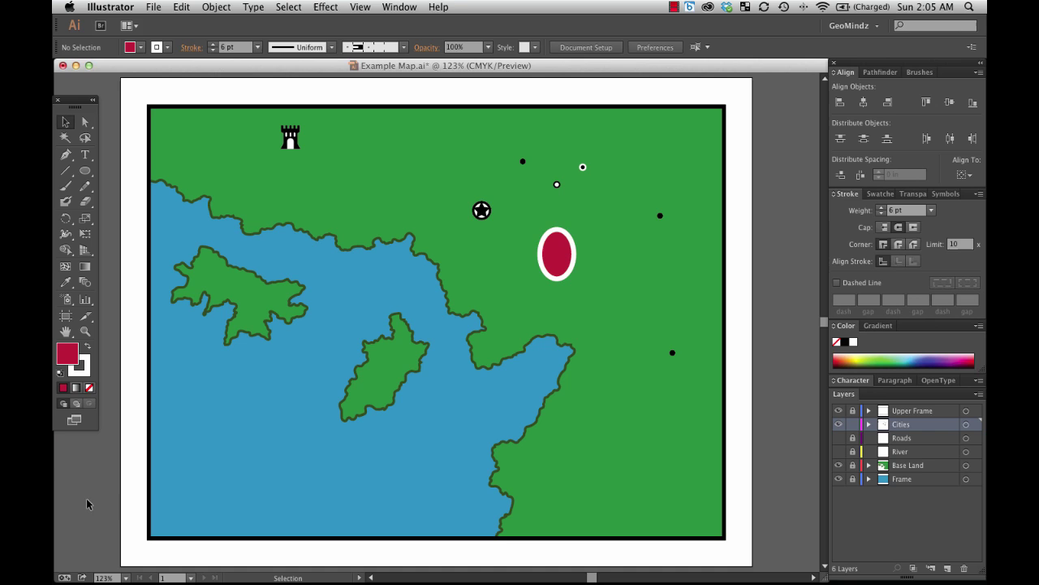
Step: Remove the red ellipse's white outline
left_click(560, 259)
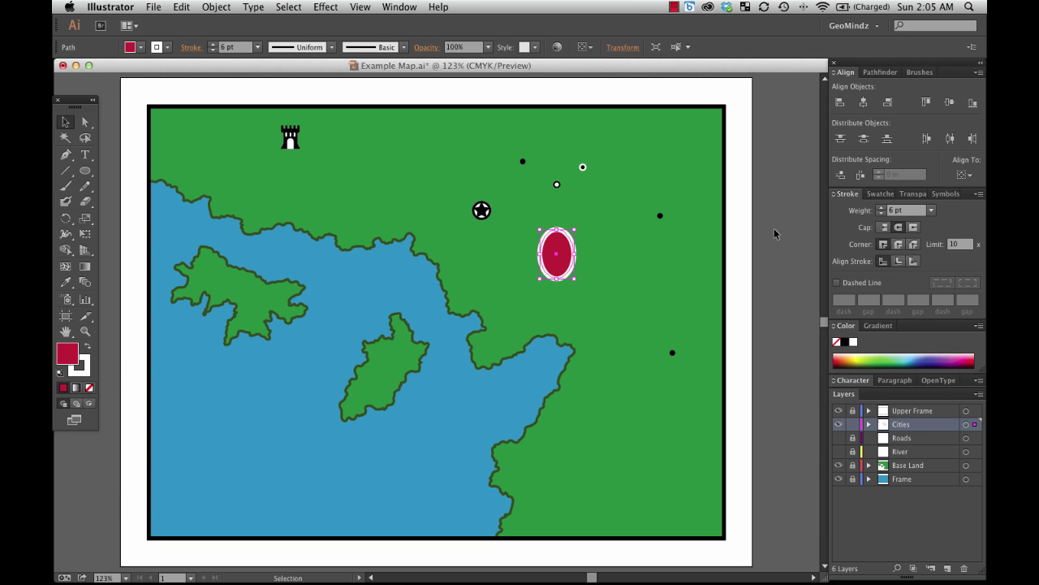
left_click(90, 387)
left_click(477, 282)
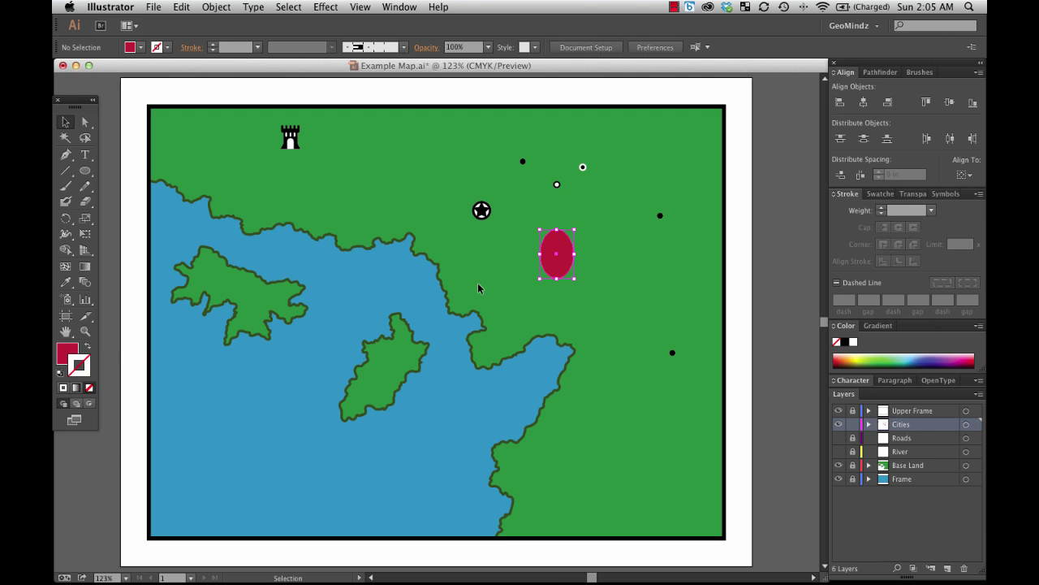
Step: Duplicate the red ellipse and move the copy next to the coastline
left_click(569, 259)
key("ctrl+c")
key("ctrl+v")
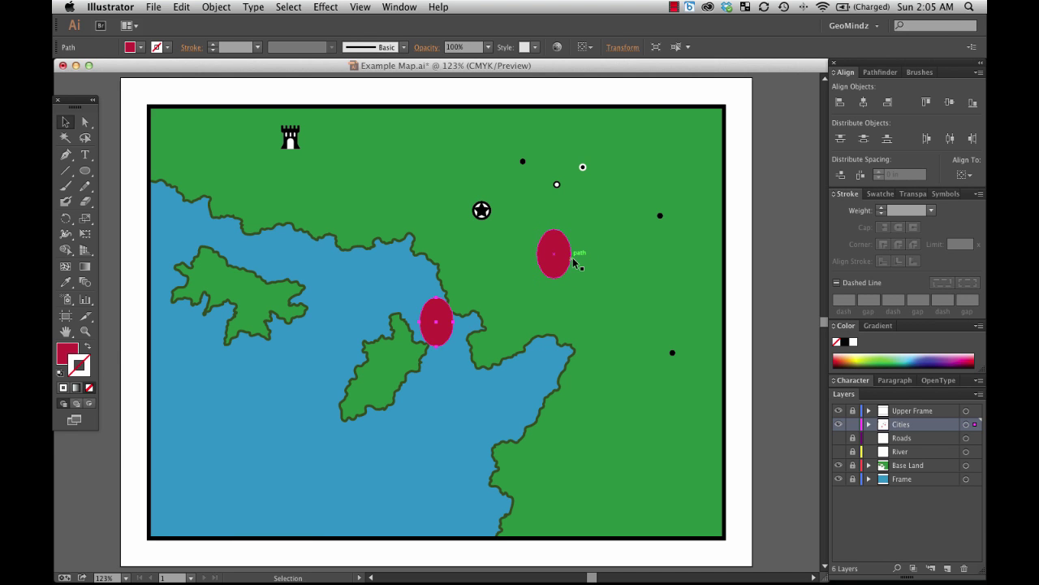
left_click_drag(435, 326, 470, 286)
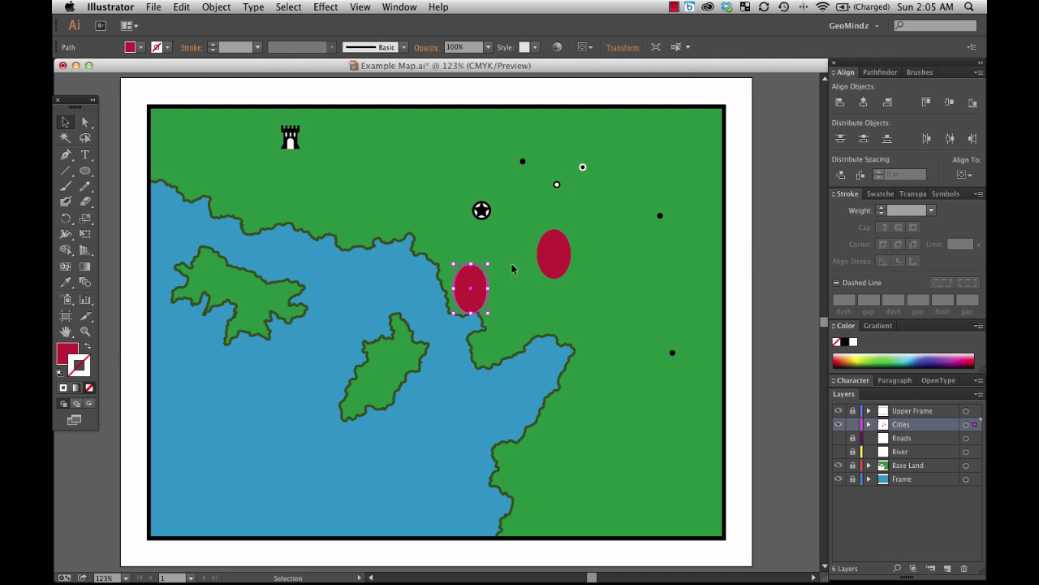
Step: Scale the copy uniformly to 125%
right_click(476, 288)
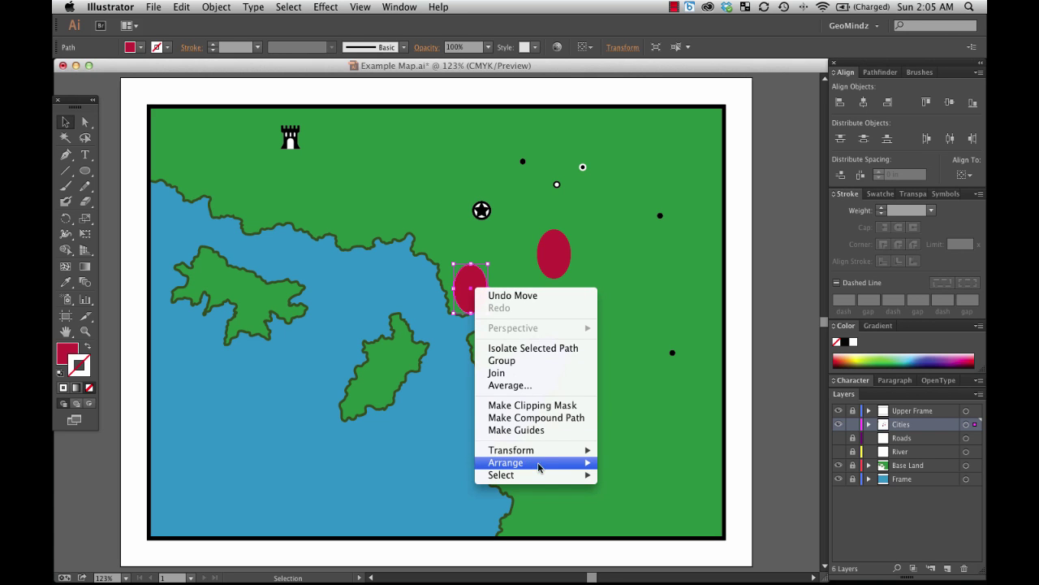
mouse_move(543, 466)
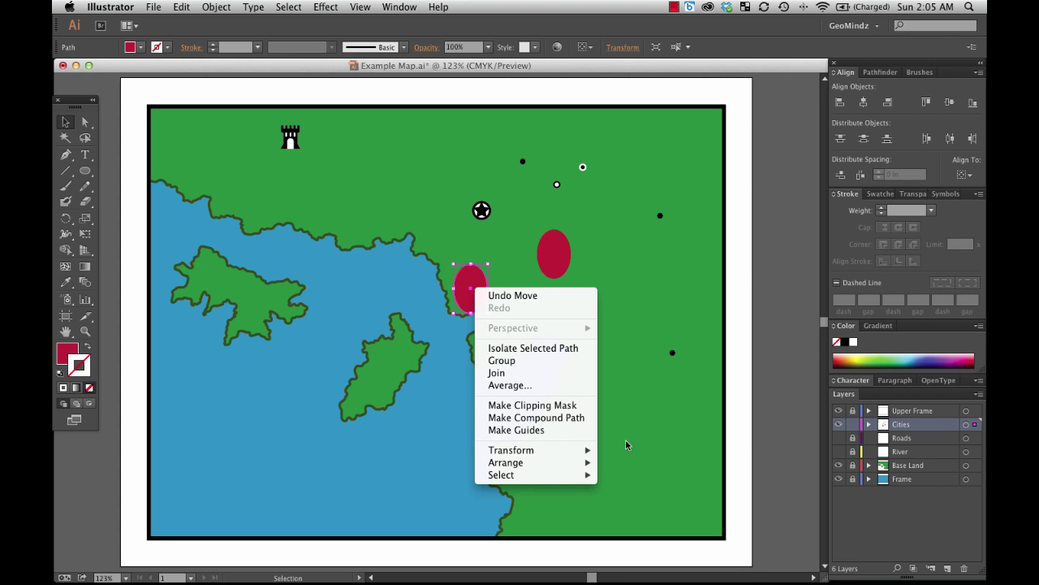
mouse_move(583, 450)
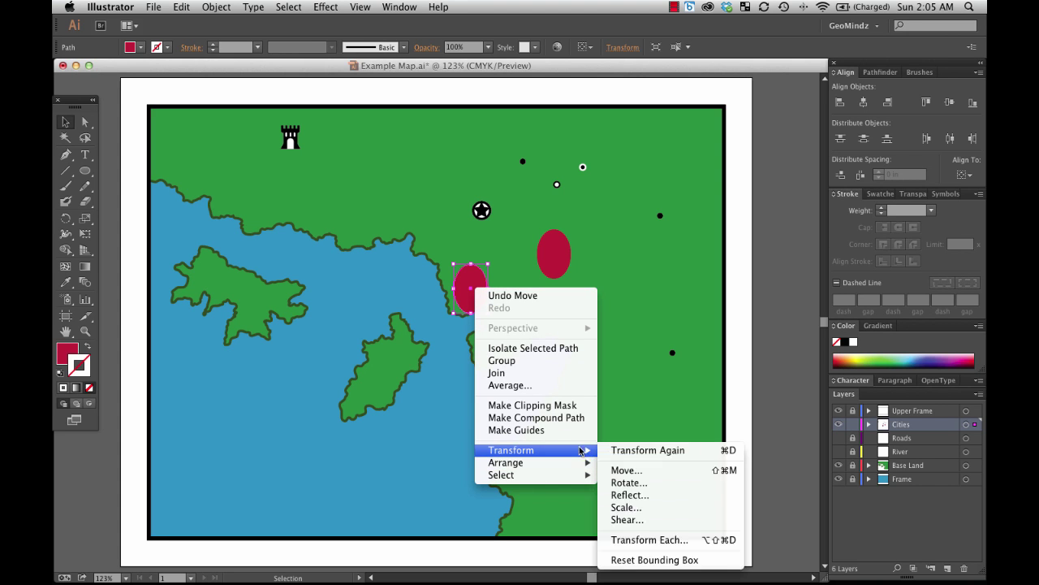
left_click(643, 507)
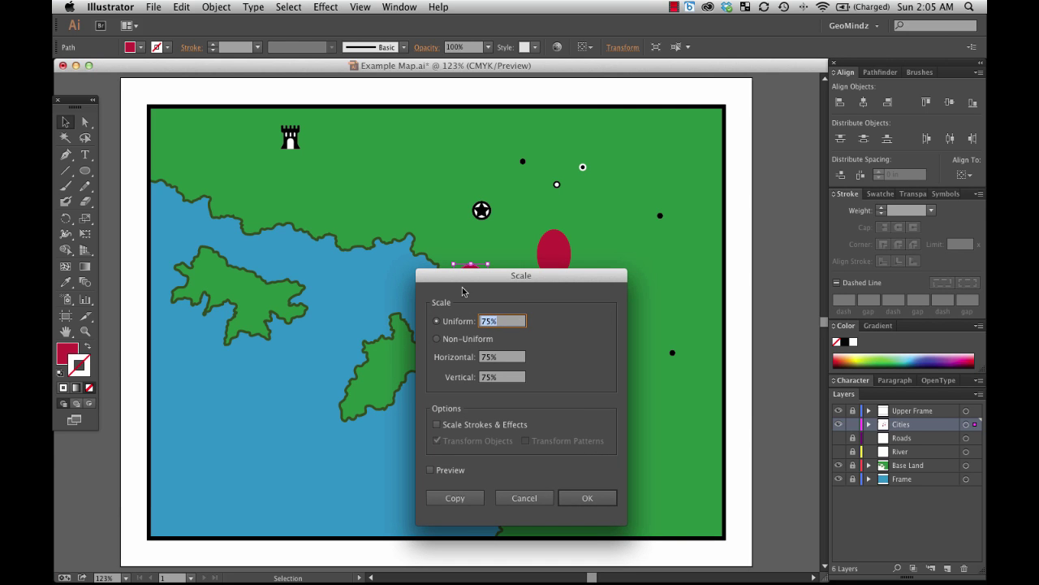
type("125")
key("Return")
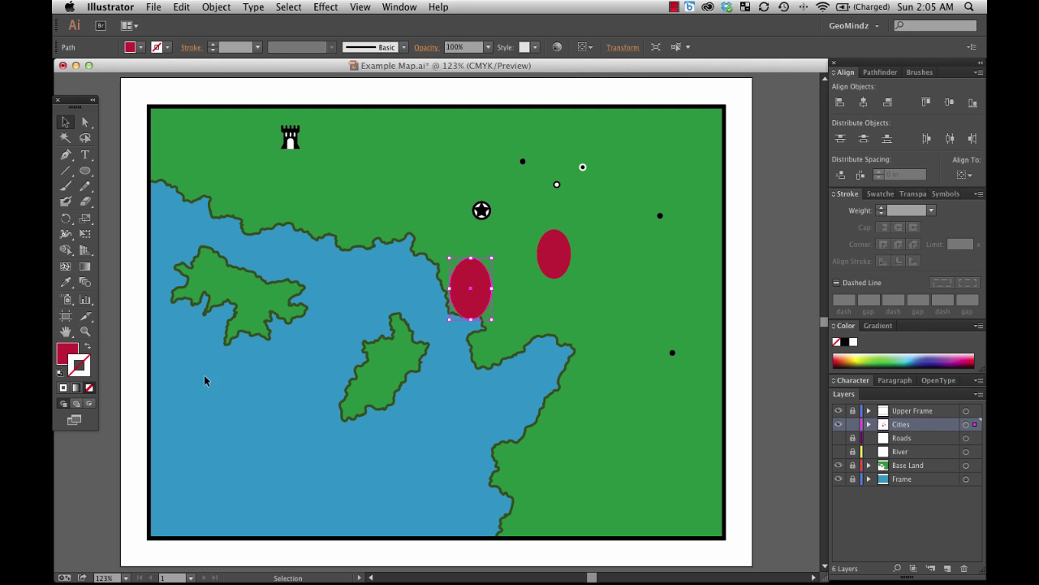
Step: Recolour the larger ellipse orange, B76623
double_click(66, 354)
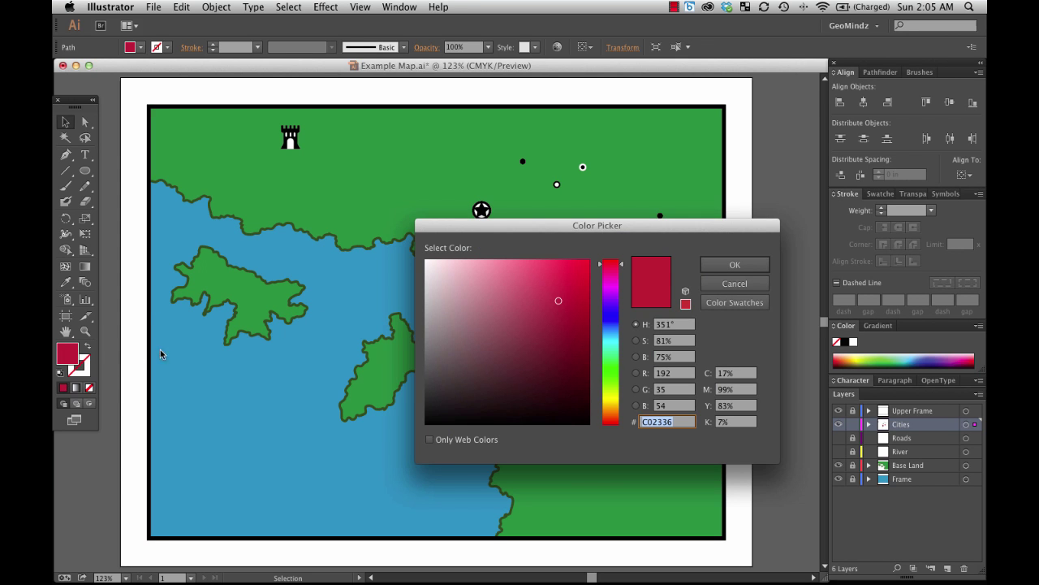
left_click_drag(624, 273, 621, 412)
left_click(558, 306)
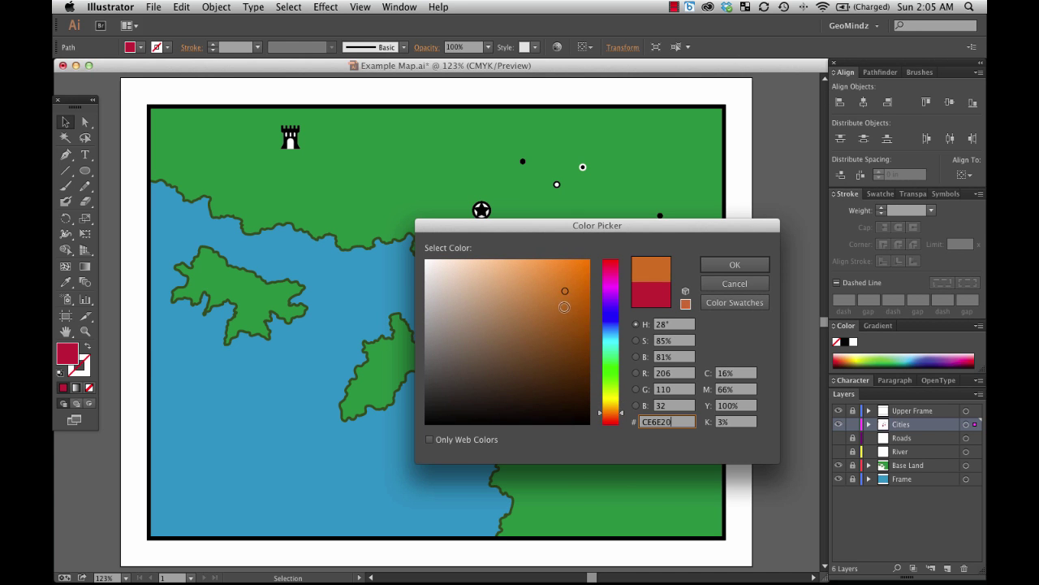
left_click(731, 266)
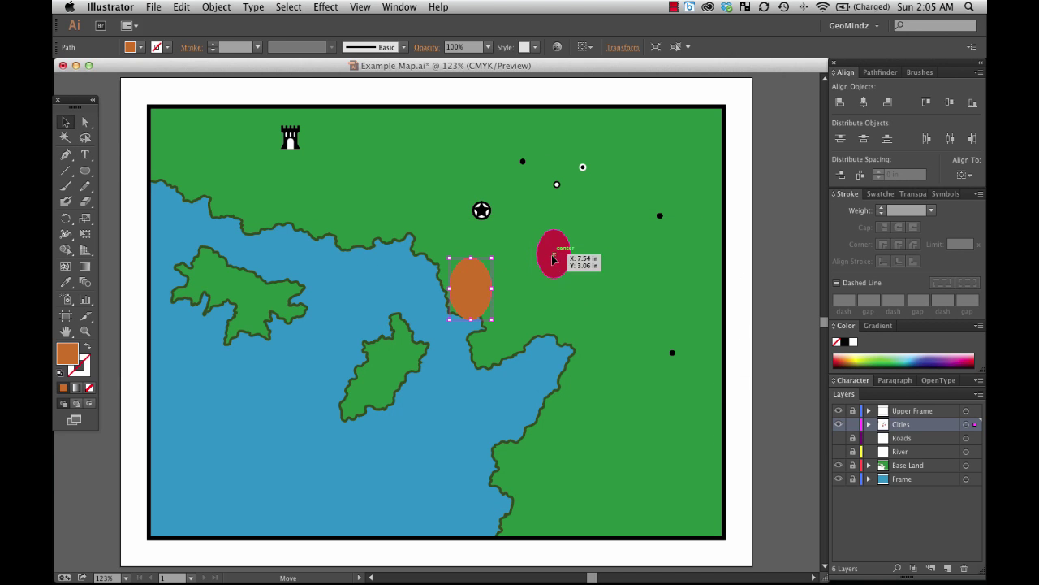
Step: Bring the red ellipse in front, centre it on the orange one, and move the pair east of the star
left_click_drag(571, 245, 529, 292)
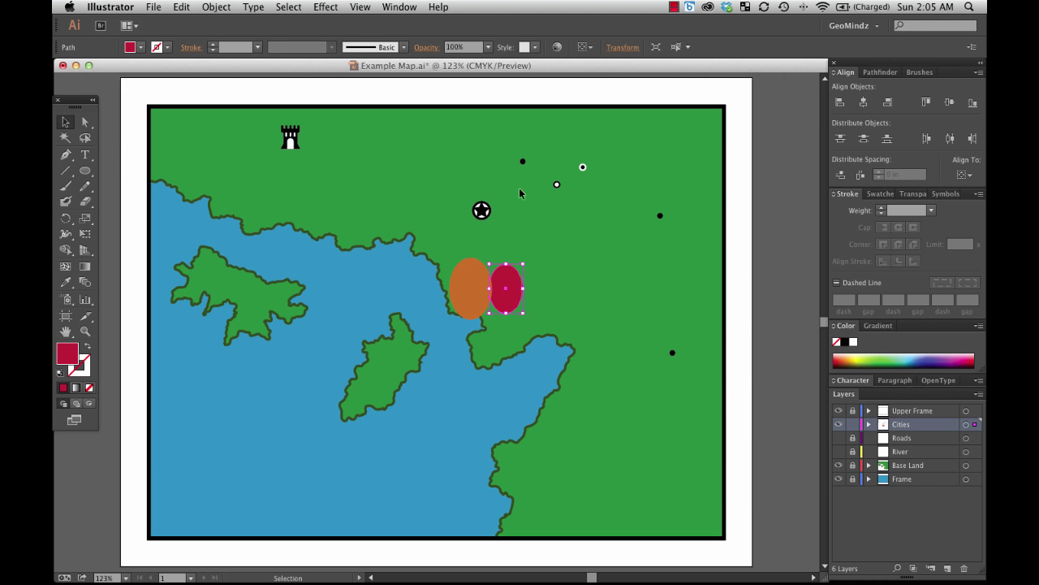
right_click(509, 301)
mouse_move(579, 477)
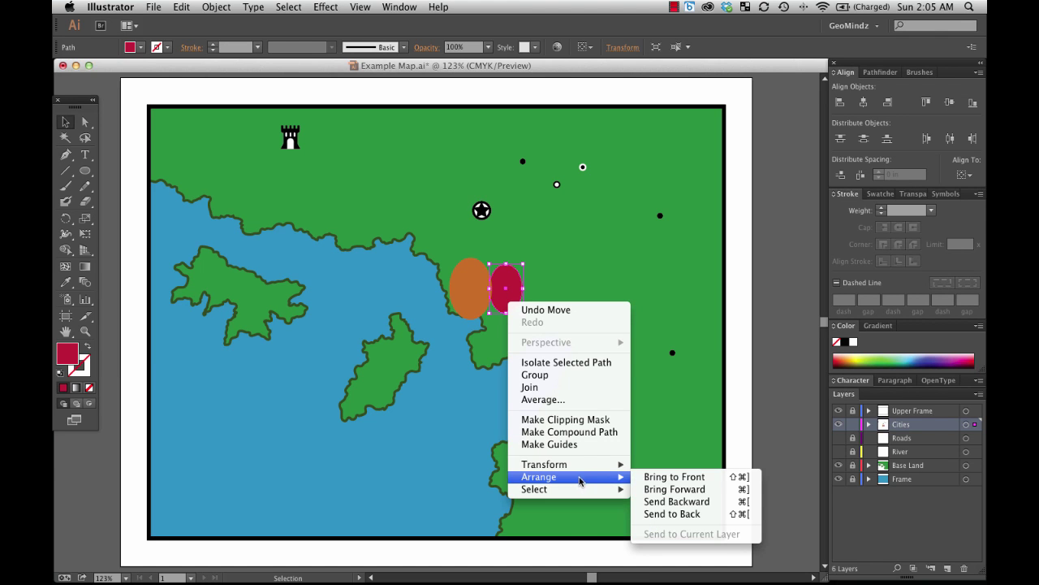
left_click(674, 478)
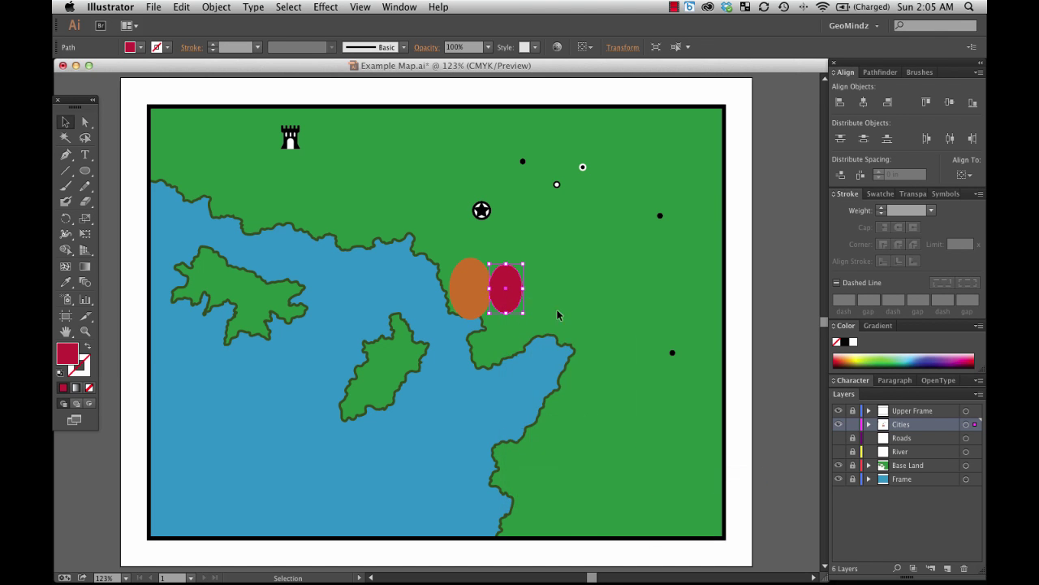
left_click_drag(505, 291, 471, 291)
left_click(456, 304, "shift")
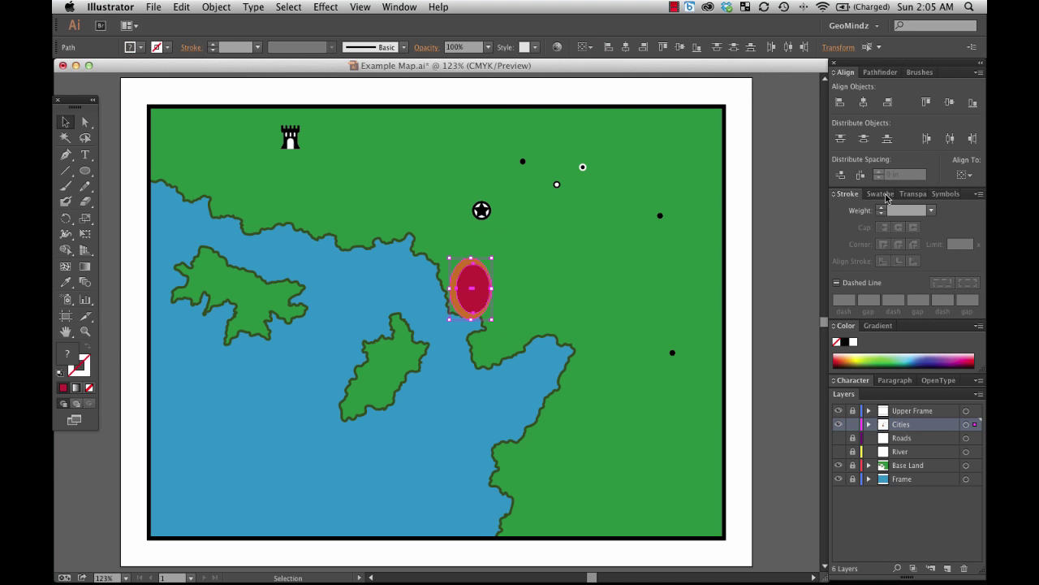
left_click(863, 101)
left_click_drag(476, 287, 564, 269)
Step: Set the red ellipse's outline colour to pure black 000000
left_click(619, 271)
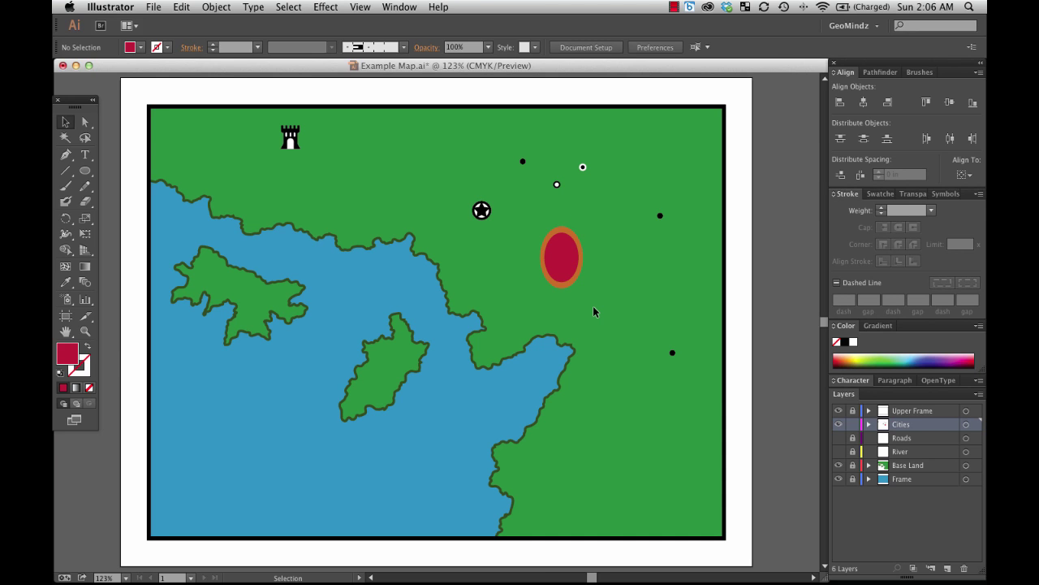
left_click(568, 265)
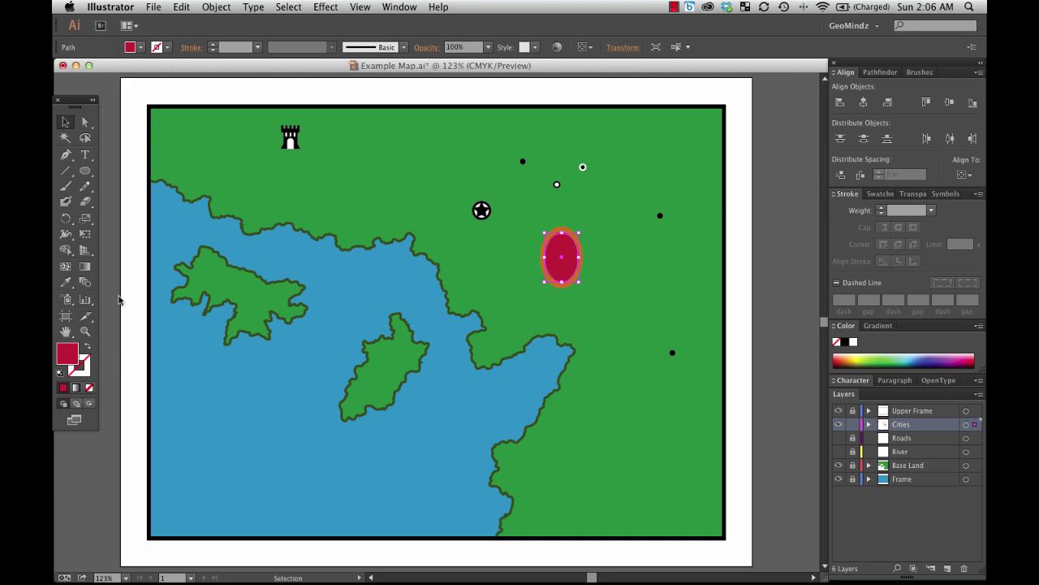
left_click(59, 375)
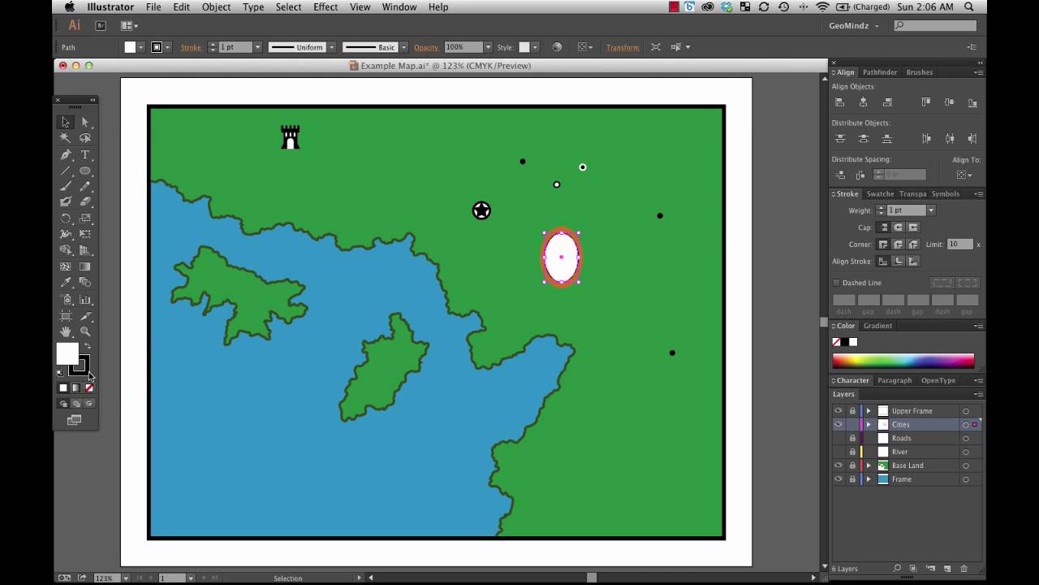
key("cmd+z")
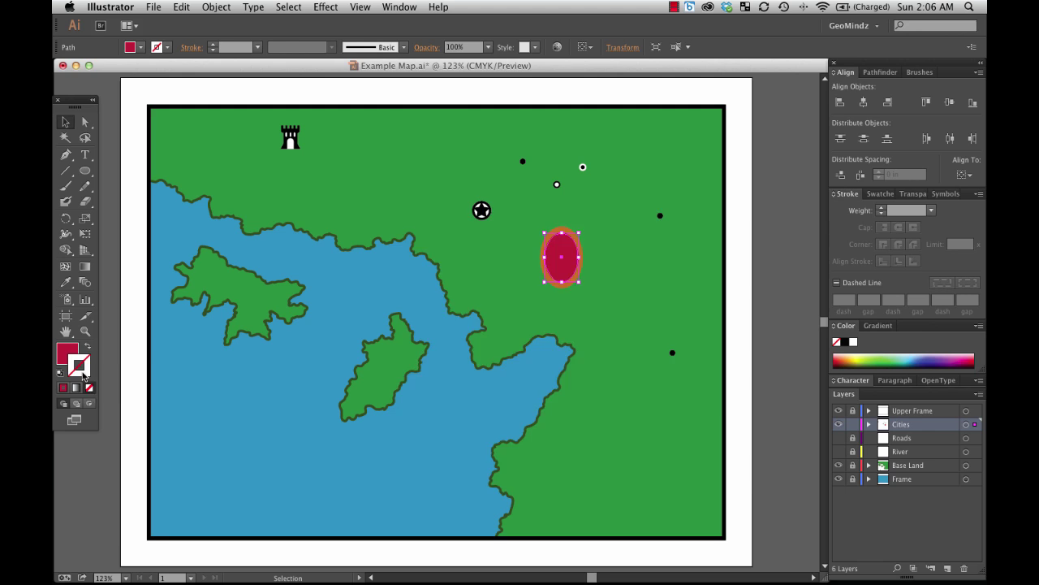
double_click(82, 370)
left_click(427, 422)
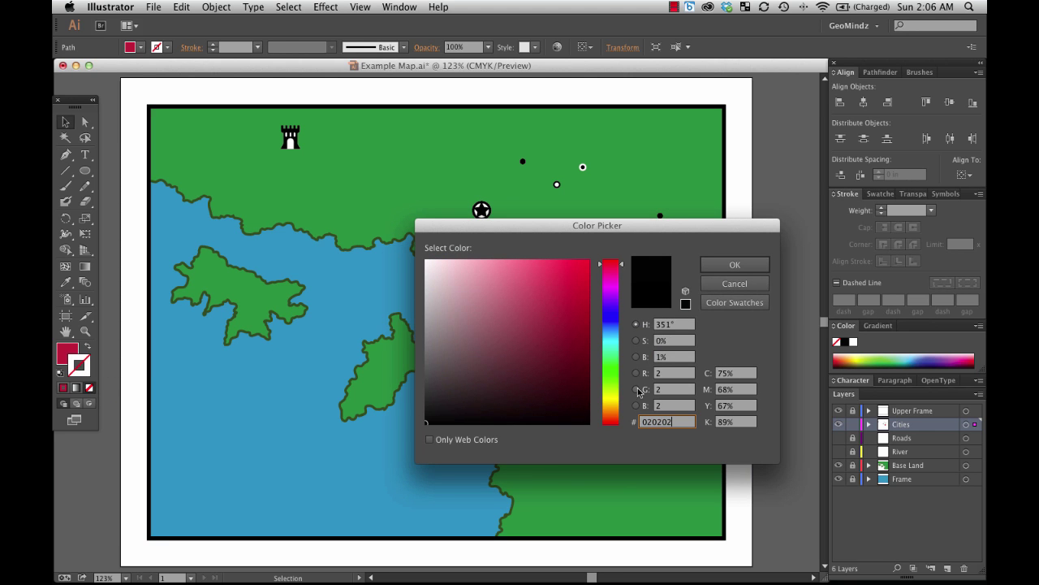
left_click(661, 374)
type("0")
left_click(659, 405)
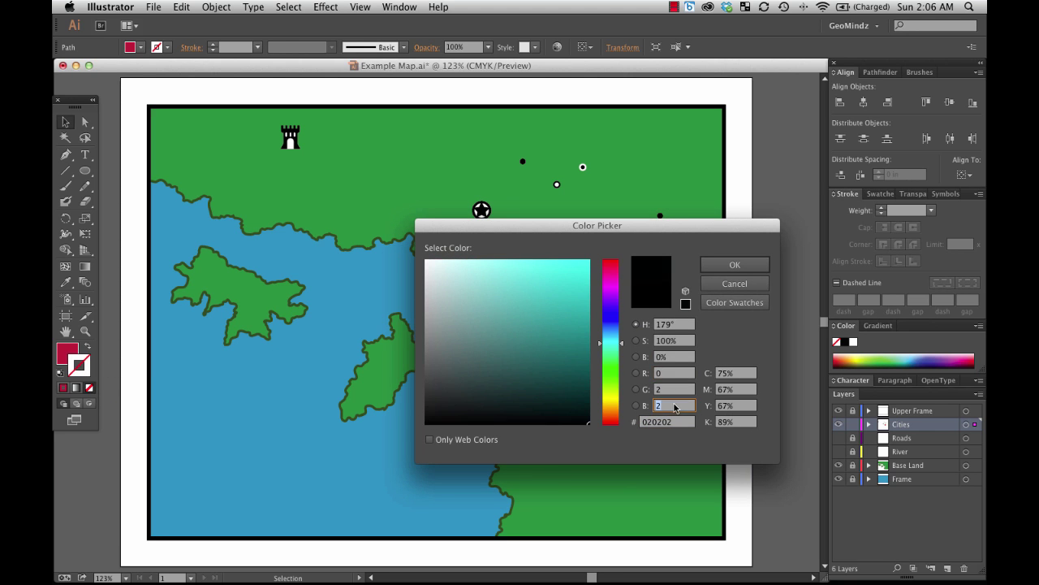
type("0")
left_click(663, 395)
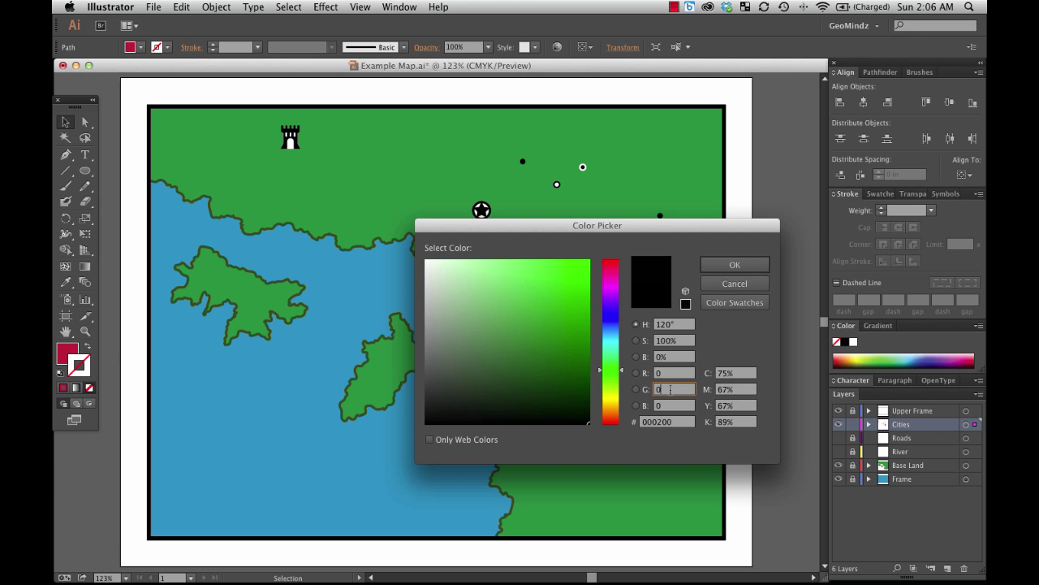
left_click(733, 264)
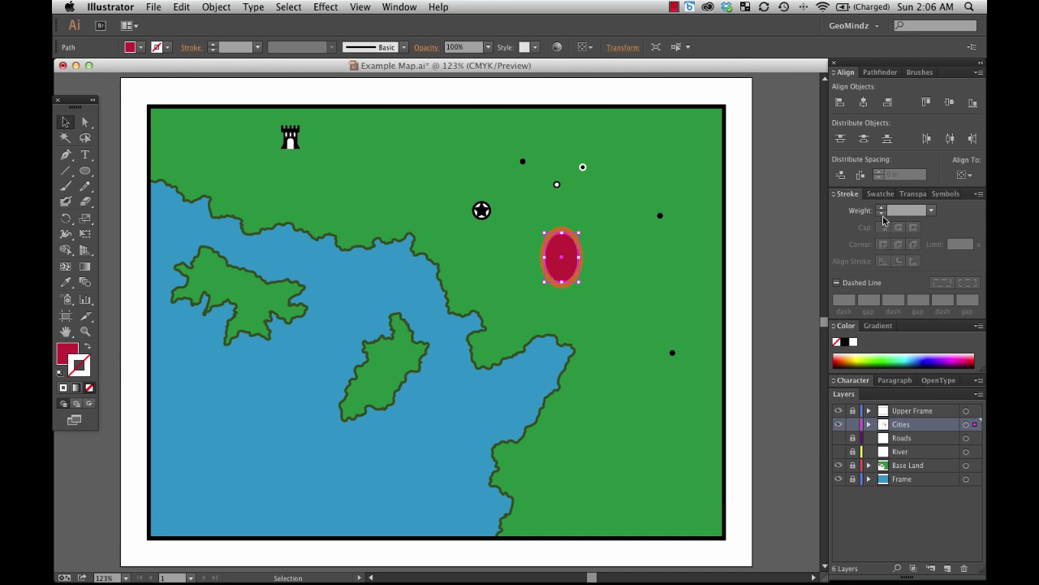
Step: Give the red ellipse a 1 pt outline and apply the same black stroke to the orange ring
left_click(881, 208)
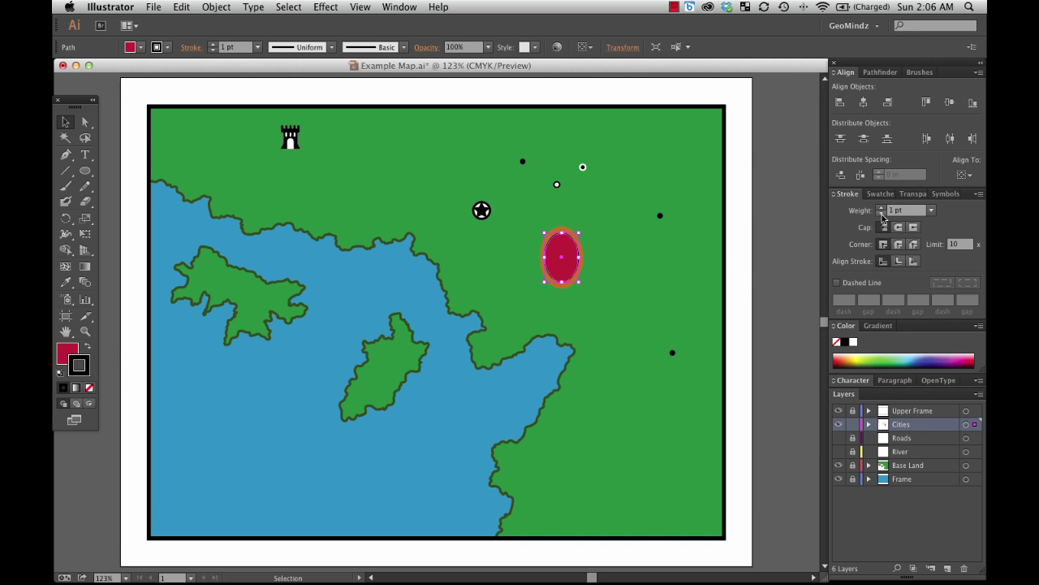
left_click(674, 269)
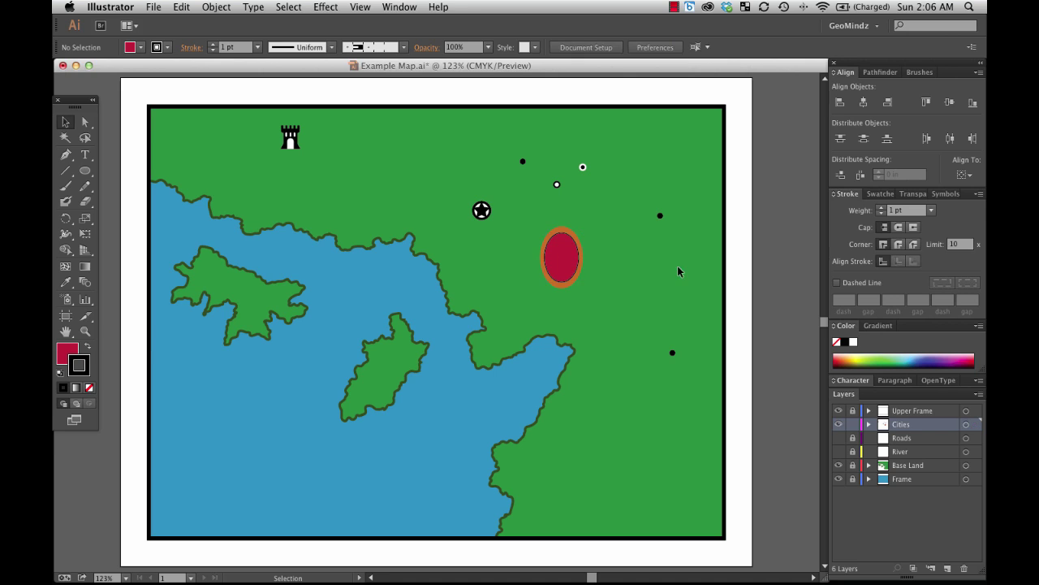
left_click(560, 231)
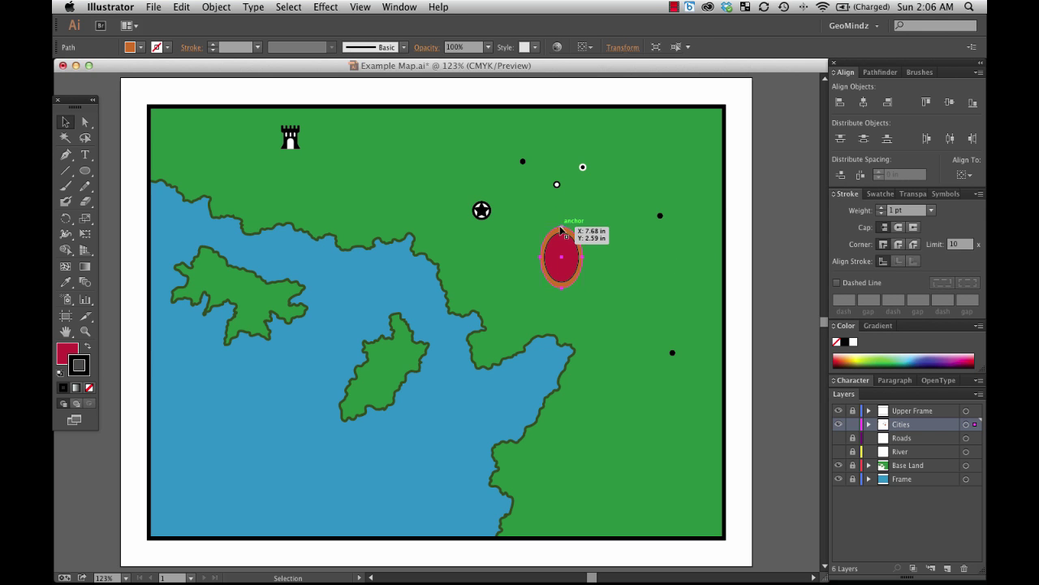
left_click(65, 387)
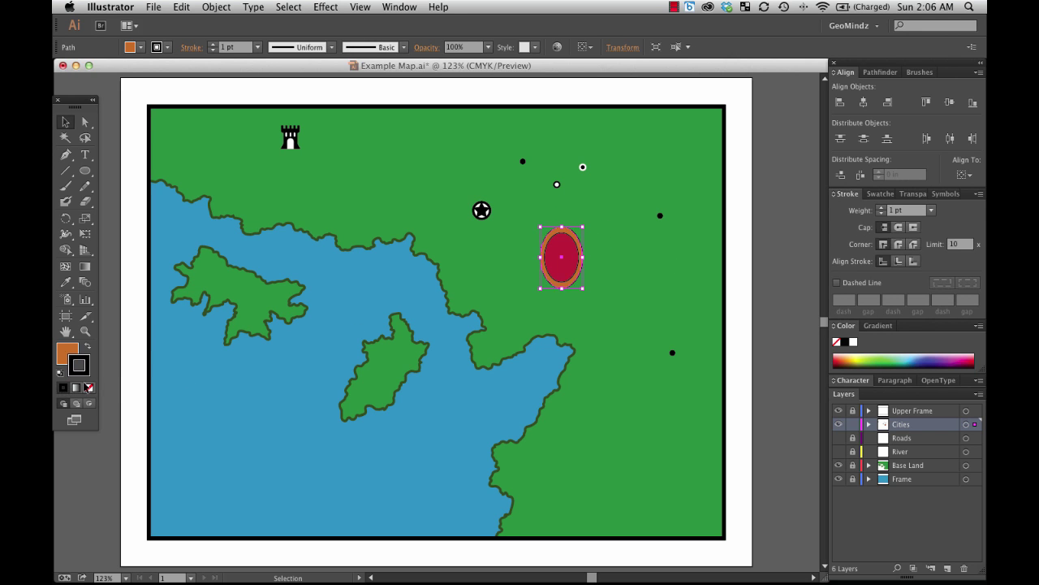
left_click(649, 265)
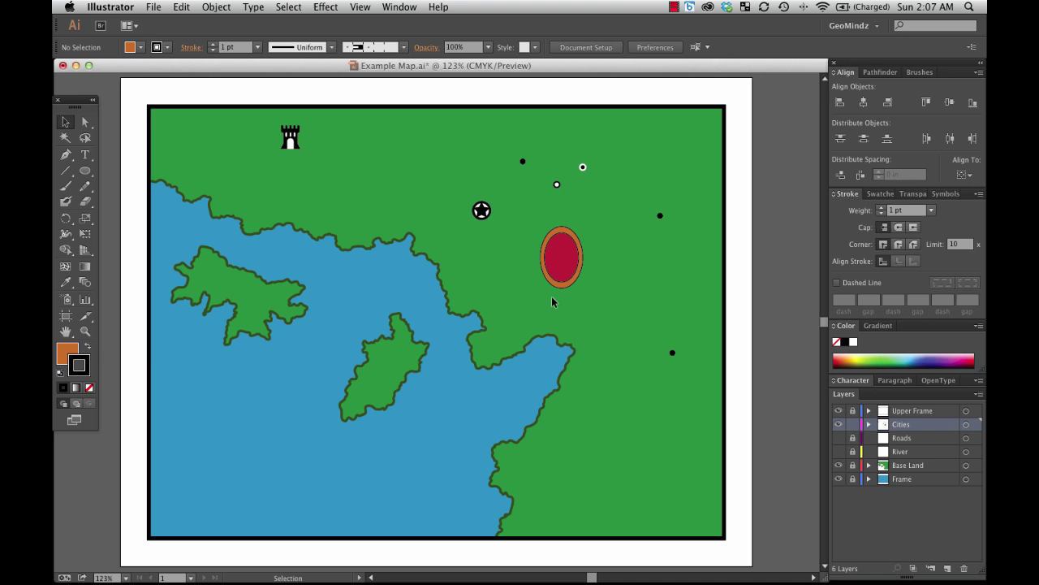
Step: Zoom in close on the gem and set its outline to None
left_click(85, 330)
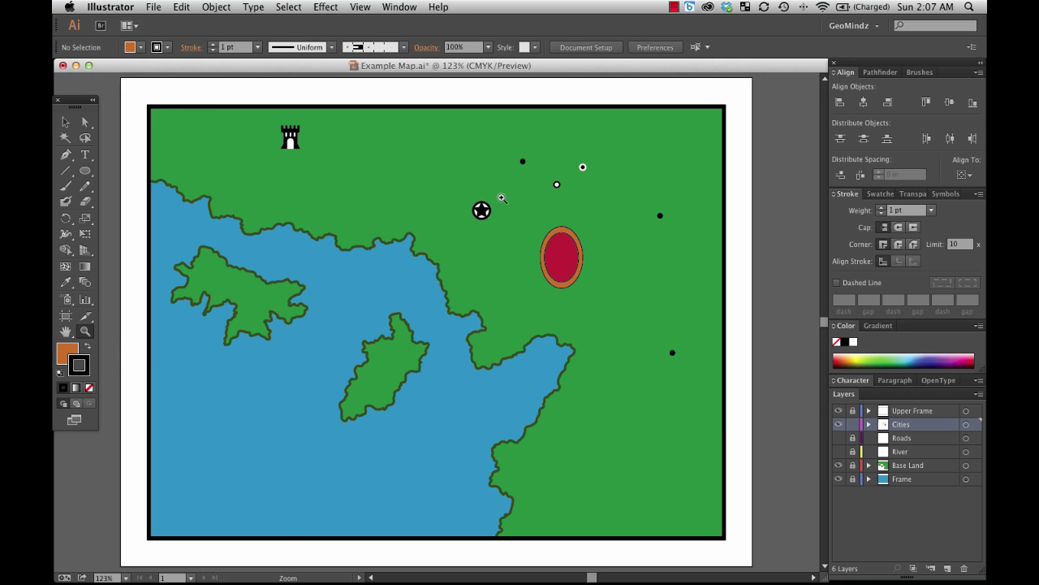
left_click_drag(503, 198, 653, 362)
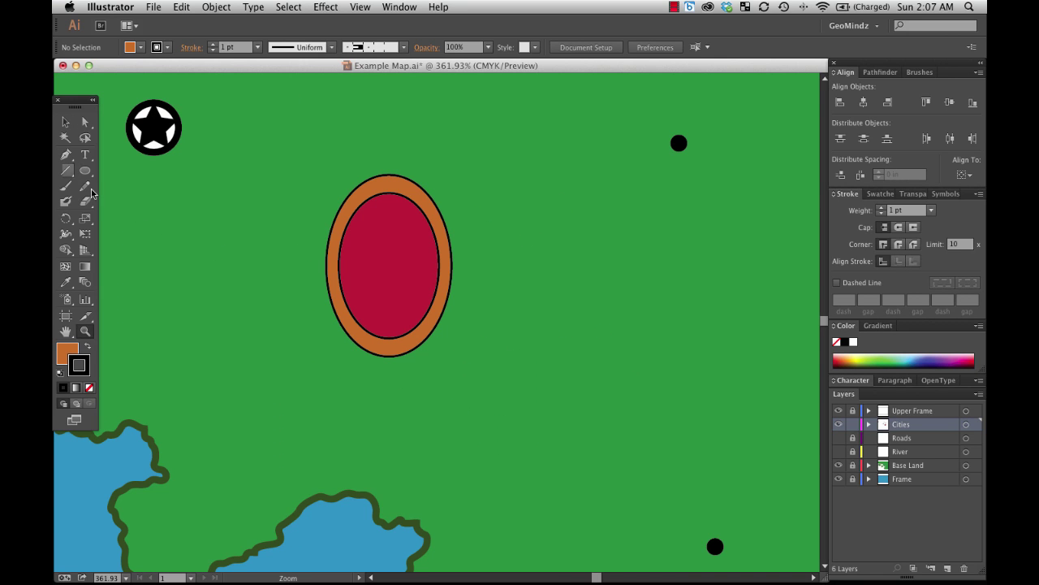
left_click(66, 121)
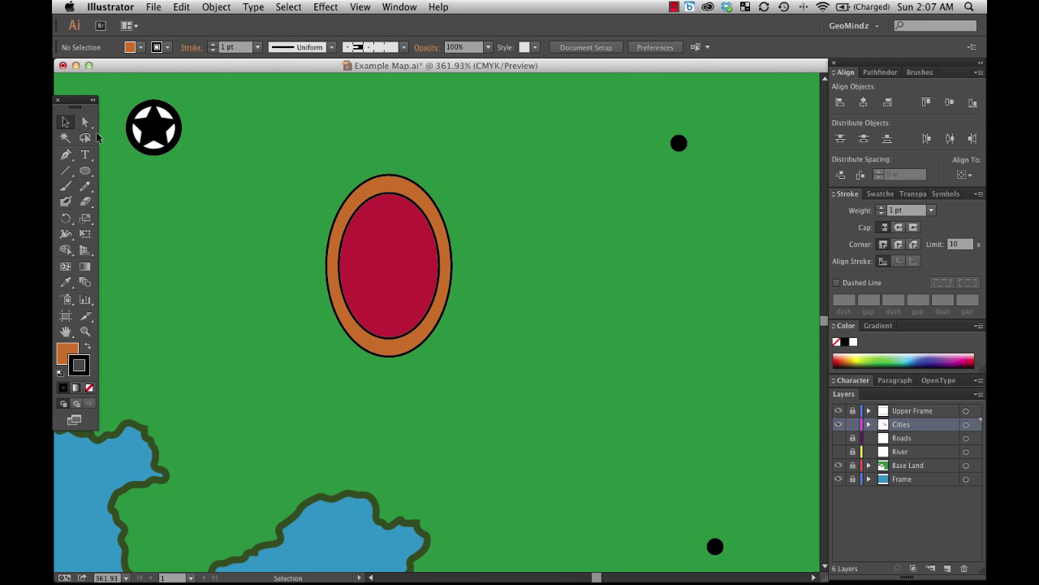
left_click(388, 178)
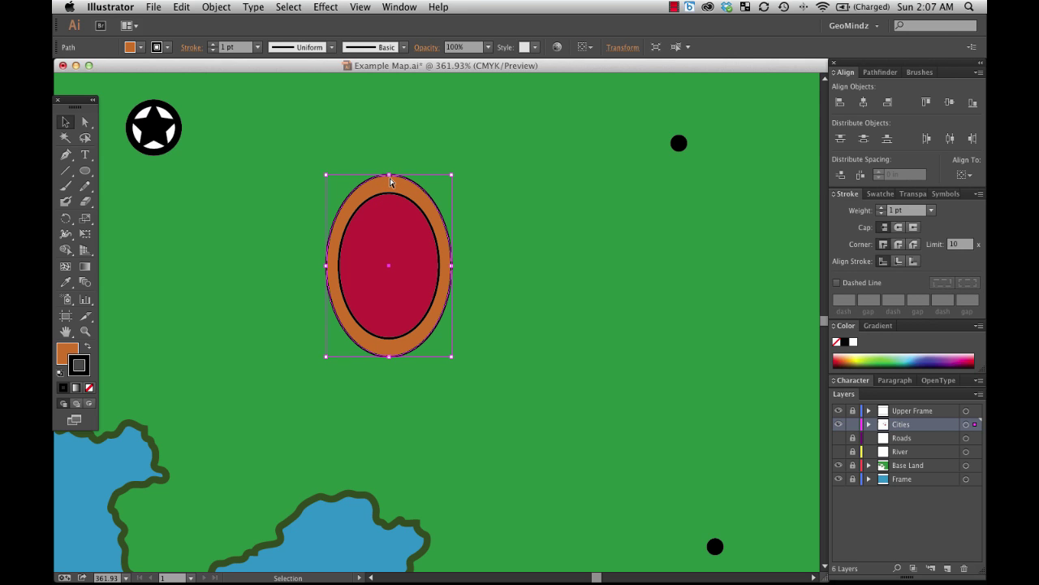
key("a")
key("v")
key("slash")
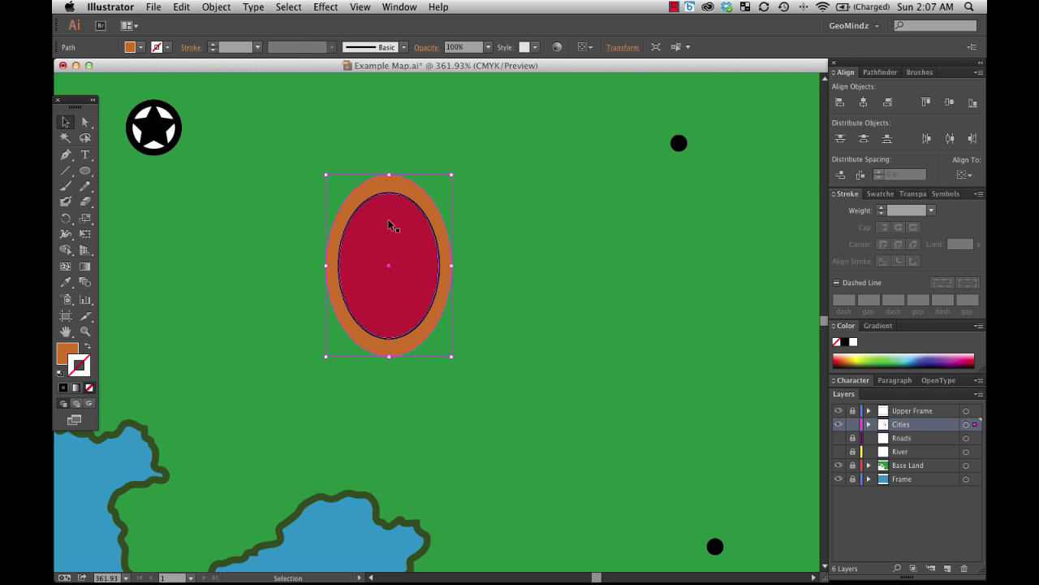
left_click(493, 292)
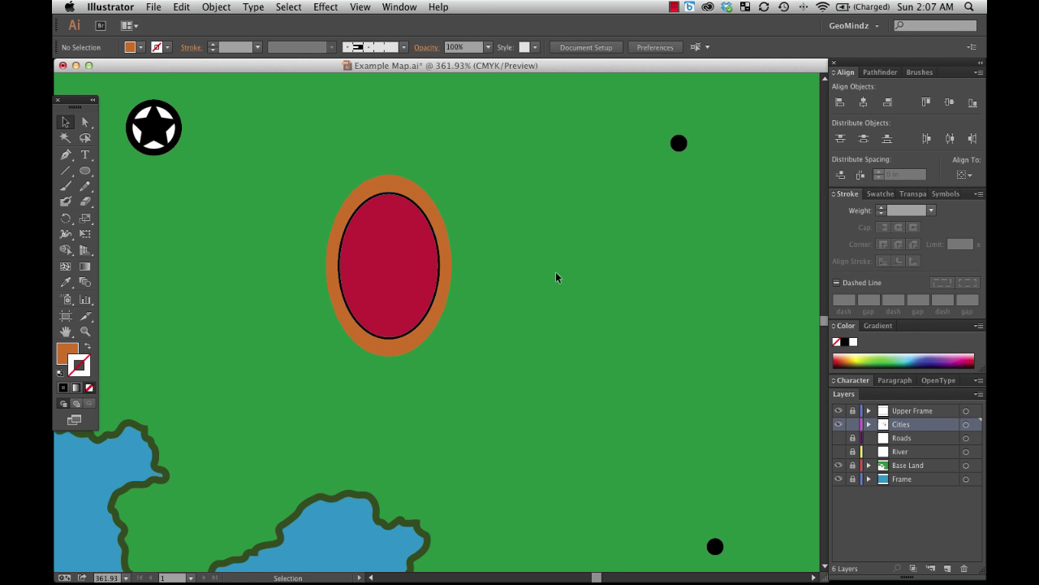
Step: Undo and then redo the outline change from the Edit menu
left_click(182, 8)
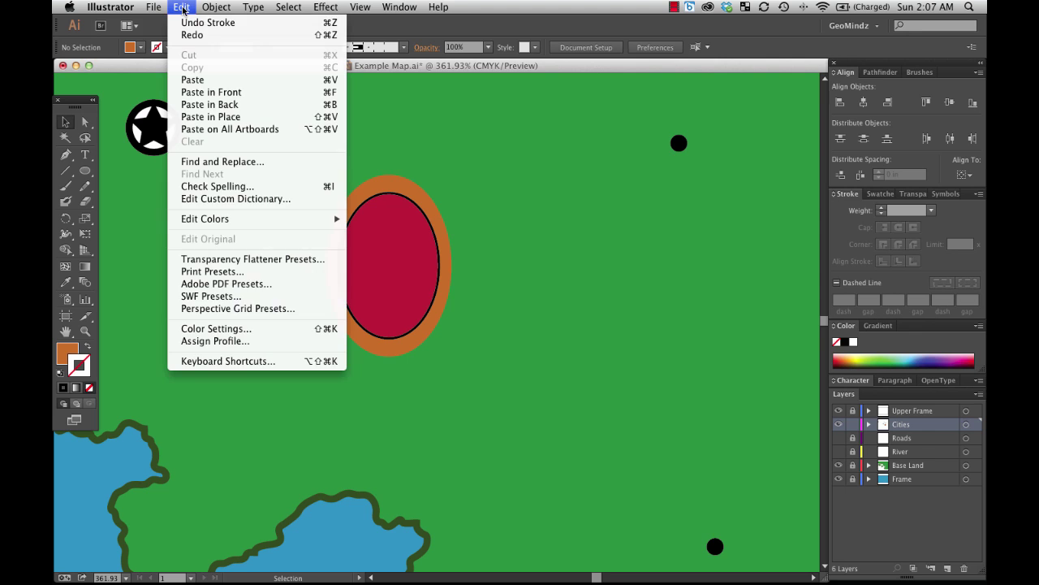
left_click(208, 23)
left_click(533, 258)
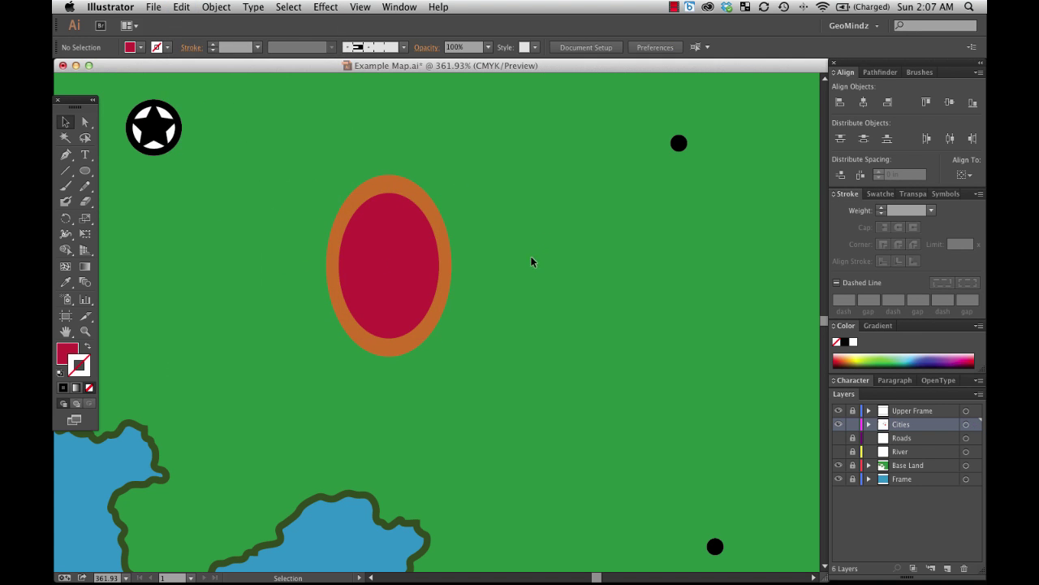
left_click(183, 7)
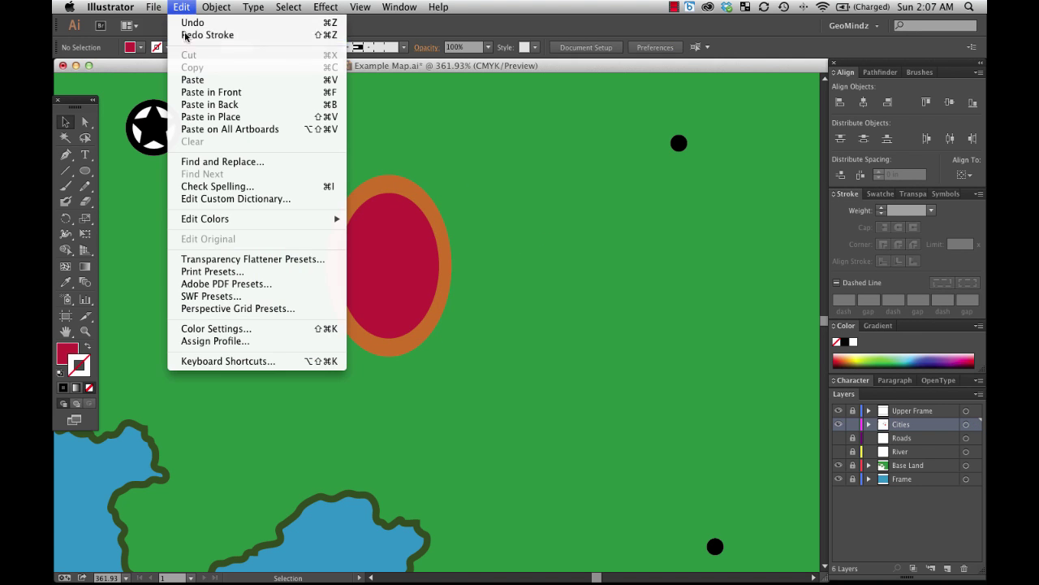
left_click(185, 35)
left_click(182, 7)
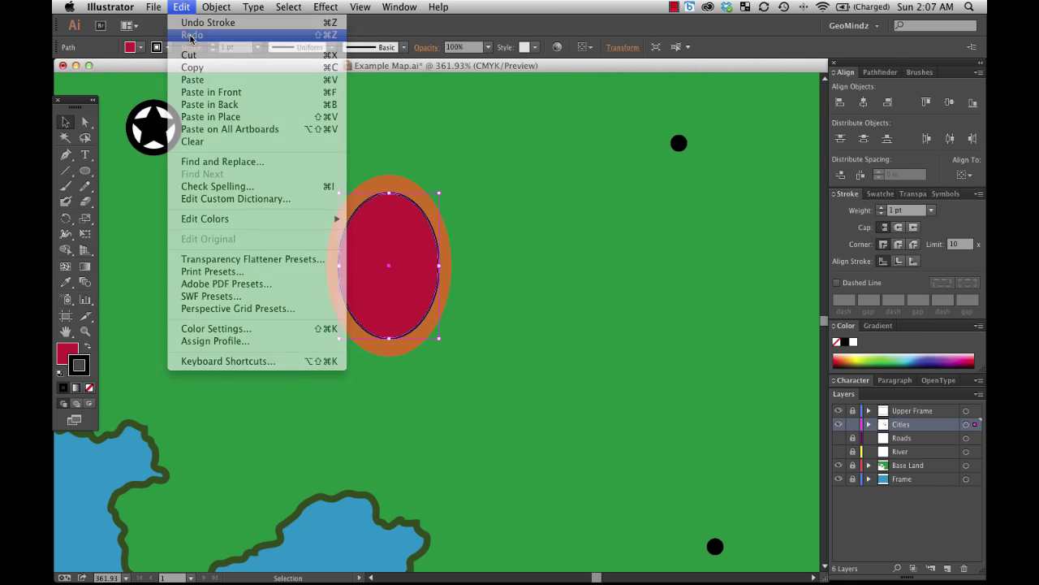
left_click(485, 225)
left_click(501, 255)
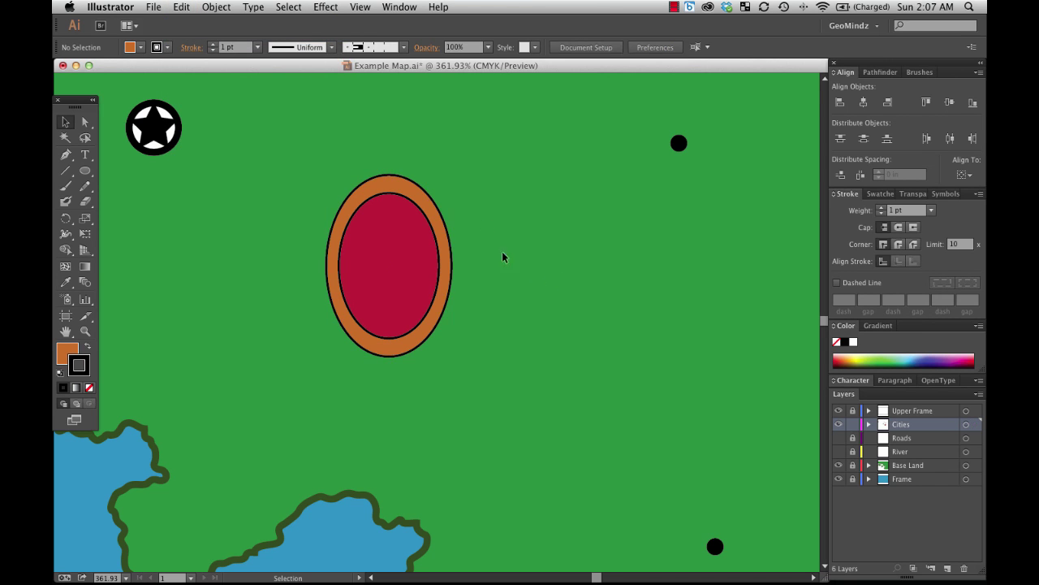
Step: Copy the orange ring ellipse and paste a duplicate stacked exactly on the original
left_click(422, 200)
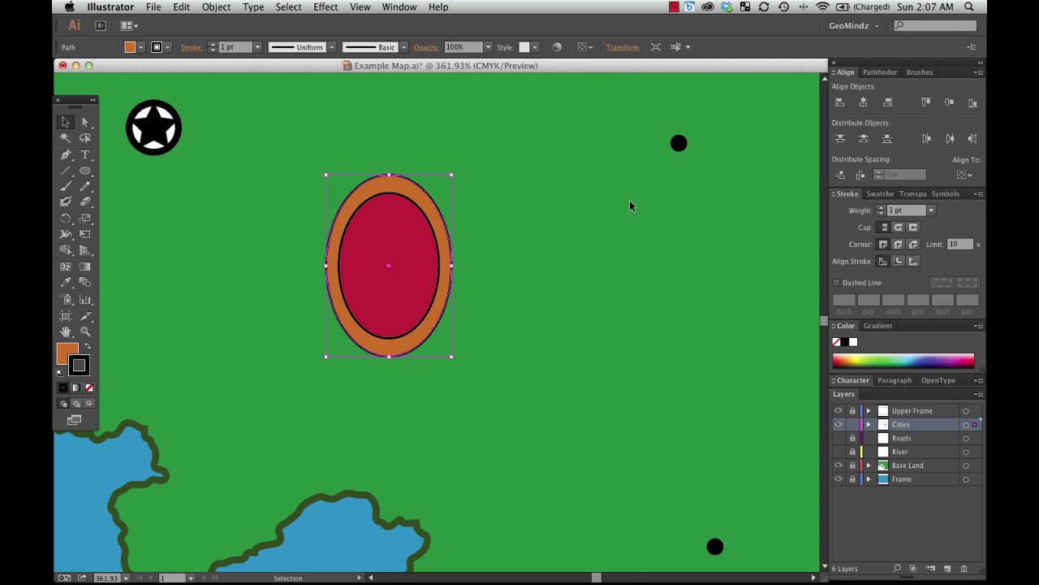
left_click(597, 289)
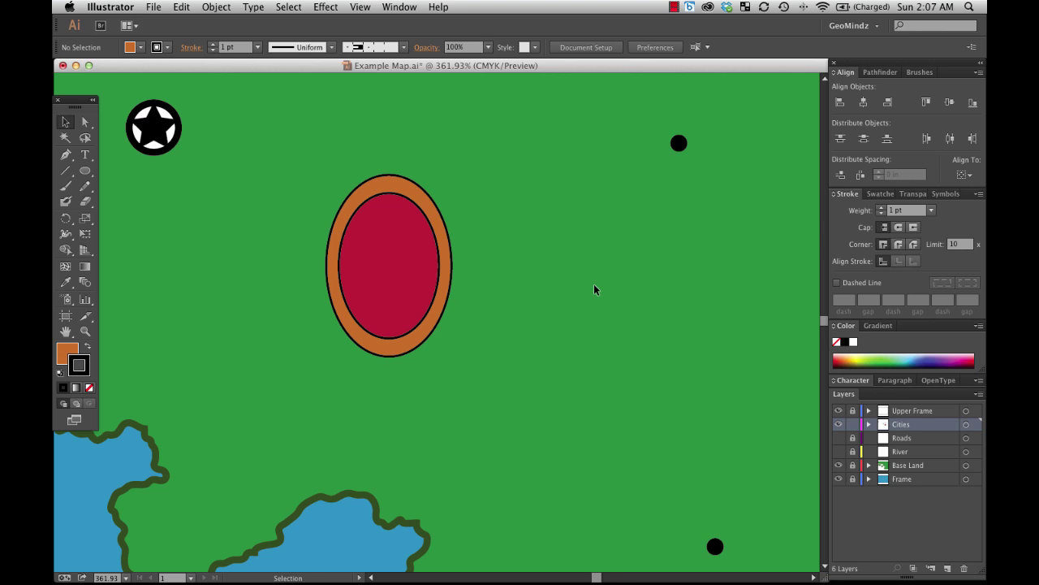
key("a")
key("v")
key("super+z")
left_click(437, 206)
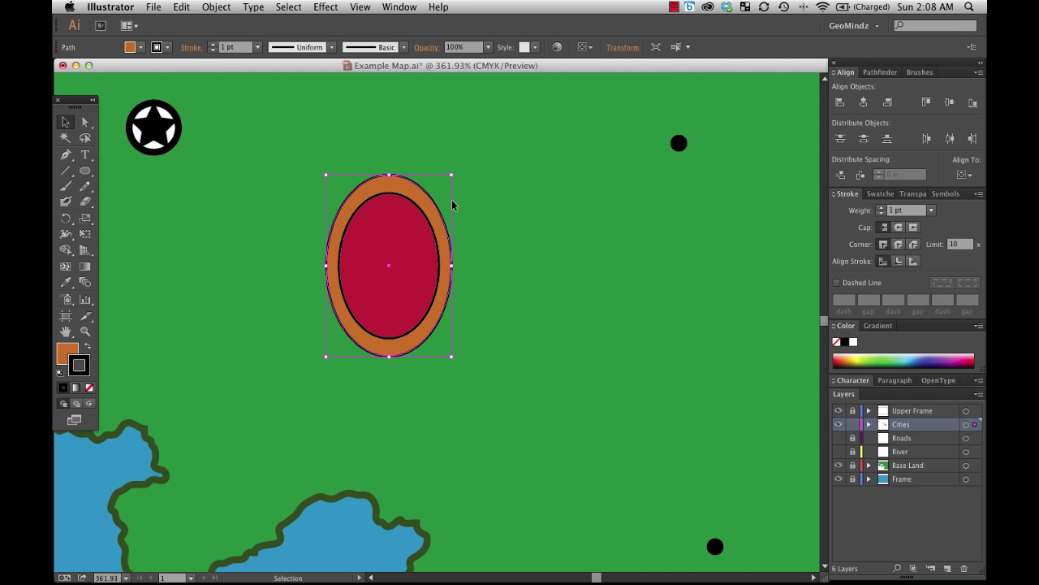
key("a")
key("v")
Step: Offset the top orange ring slightly, select both orange rings, and open the Pathfinder panel
left_click(66, 122)
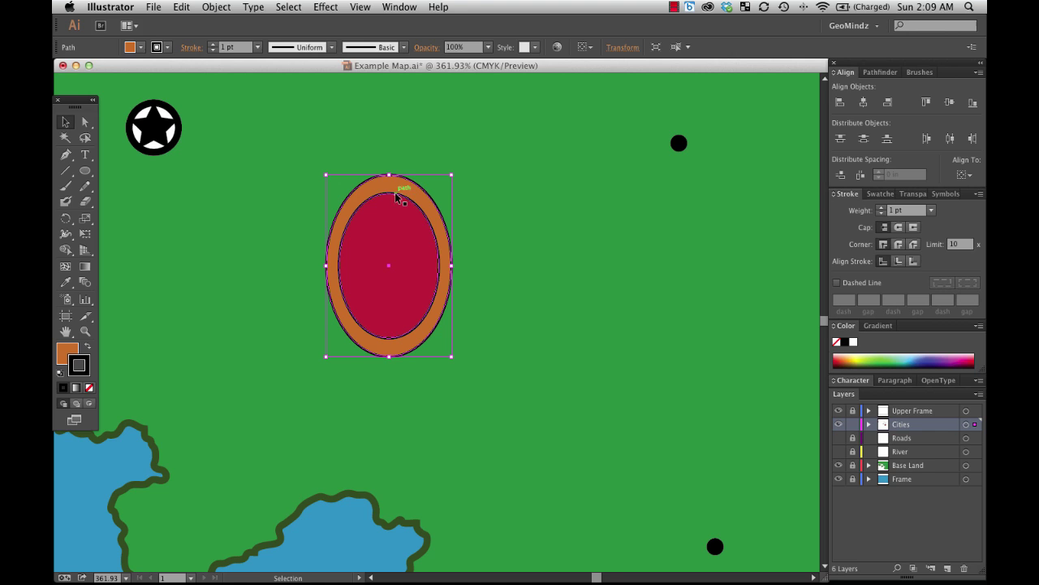
left_click_drag(403, 188, 412, 198)
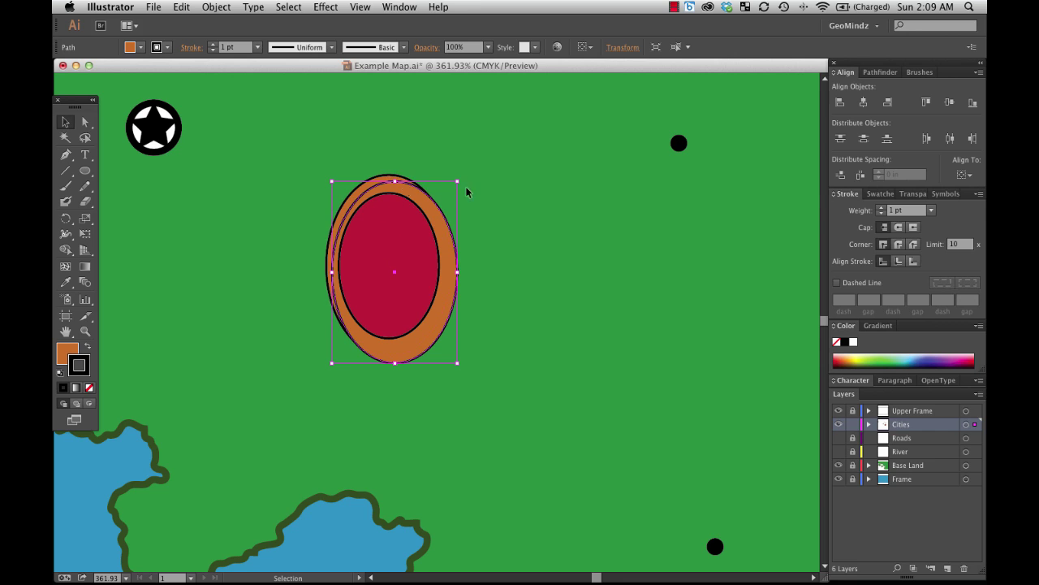
left_click(547, 176)
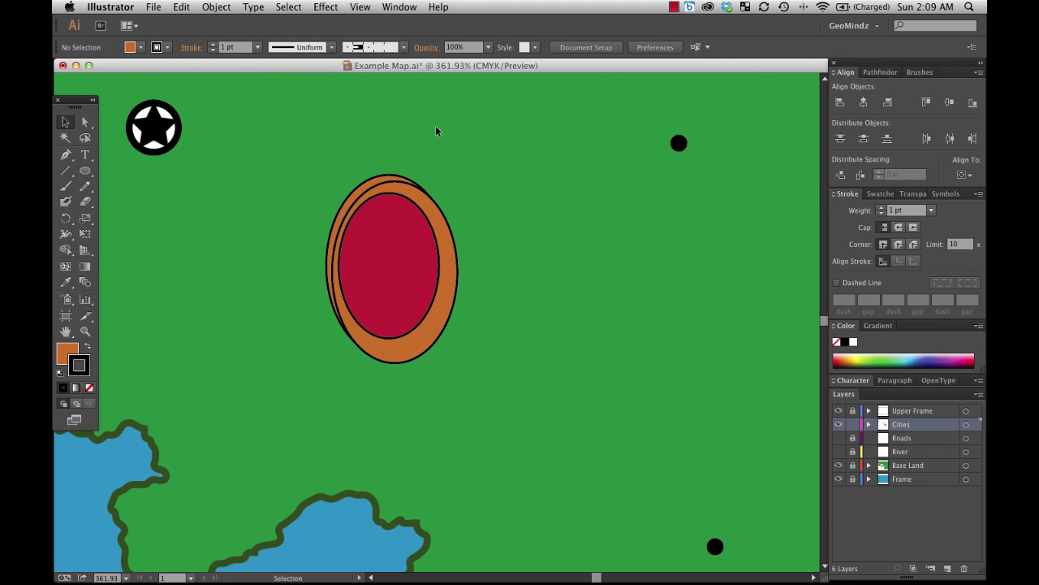
left_click(363, 193)
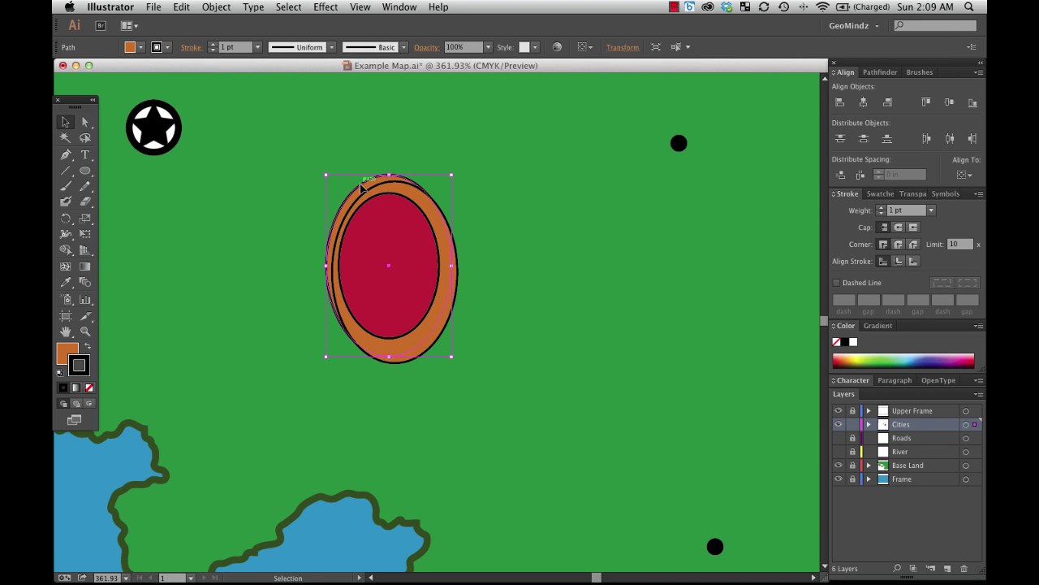
left_click(456, 285, "shift")
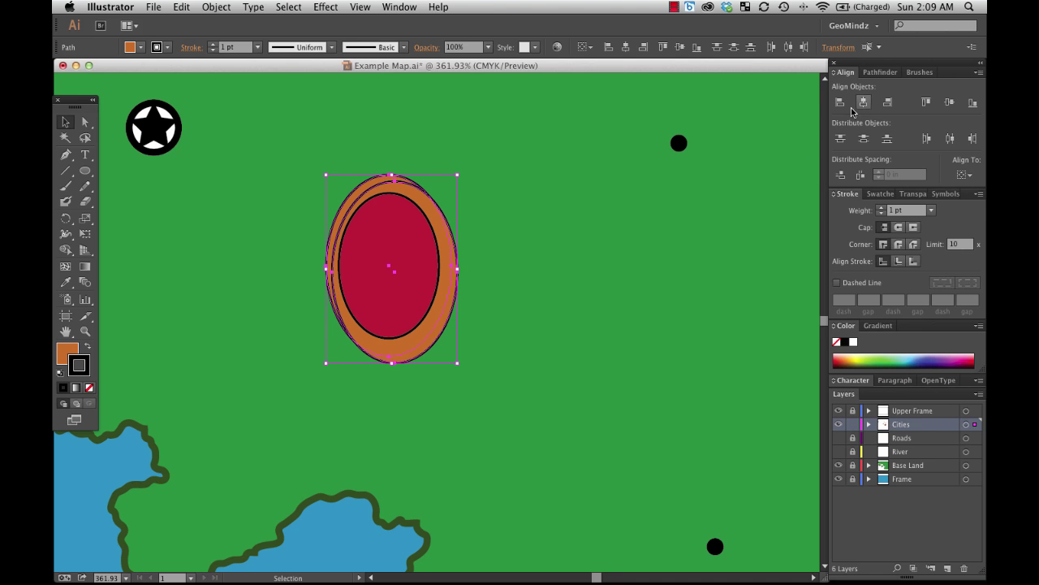
left_click(878, 73)
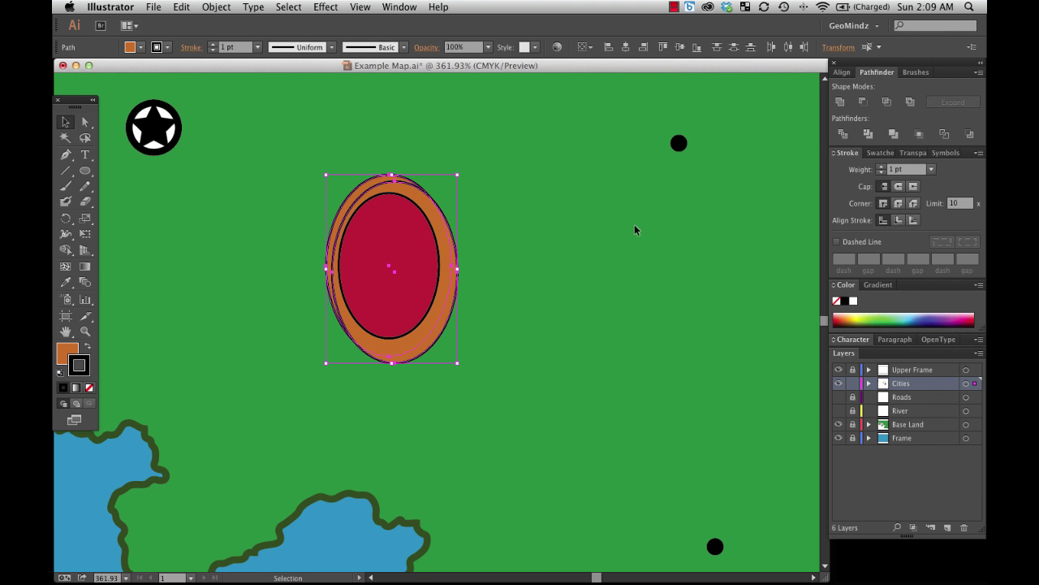
left_click_drag(587, 263, 804, 205)
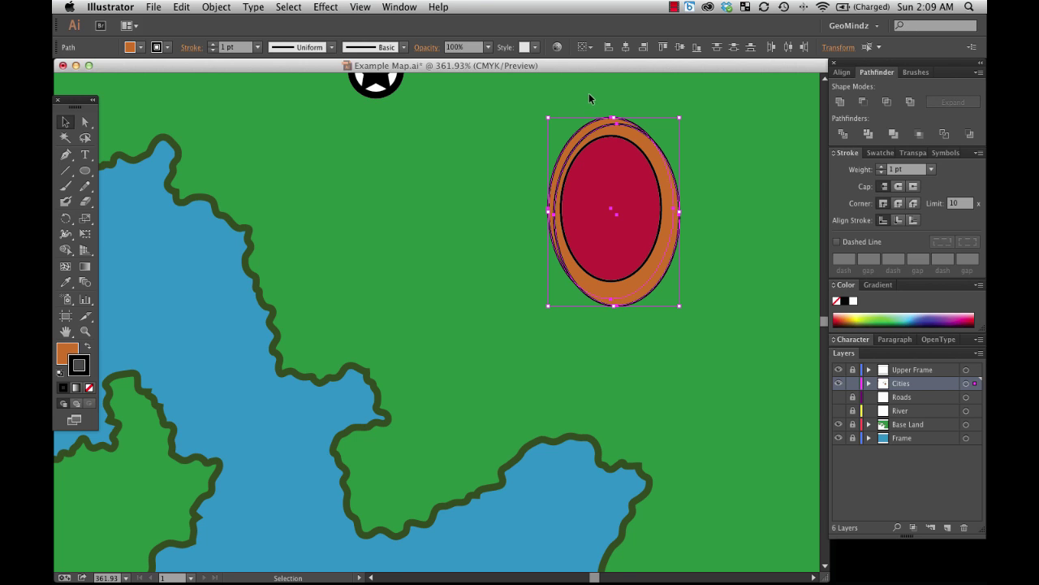
Step: Apply Minus Front to the two orange ellipses, leaving a thin orange crescent
left_click(864, 102)
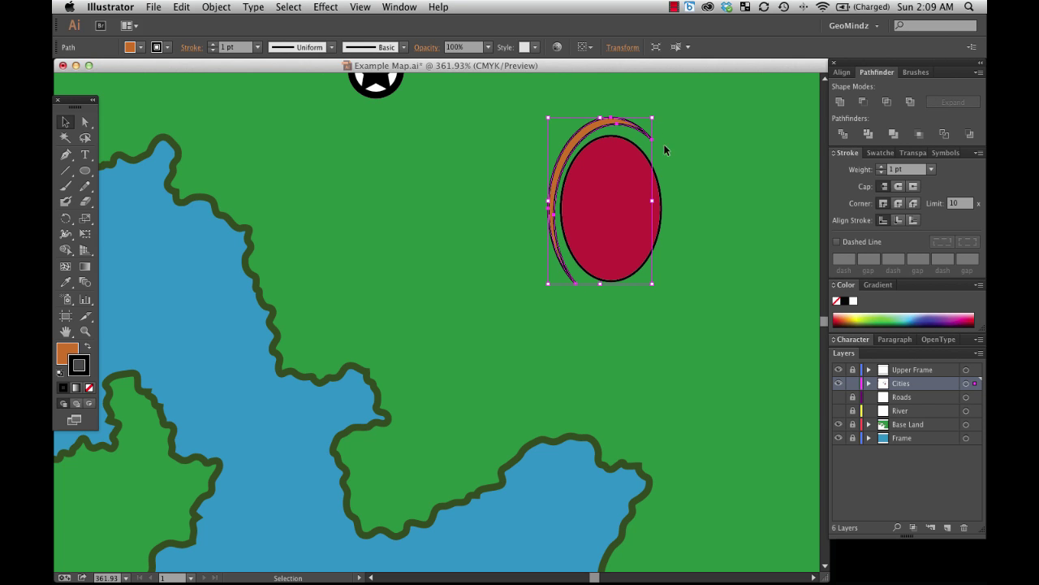
left_click(696, 173)
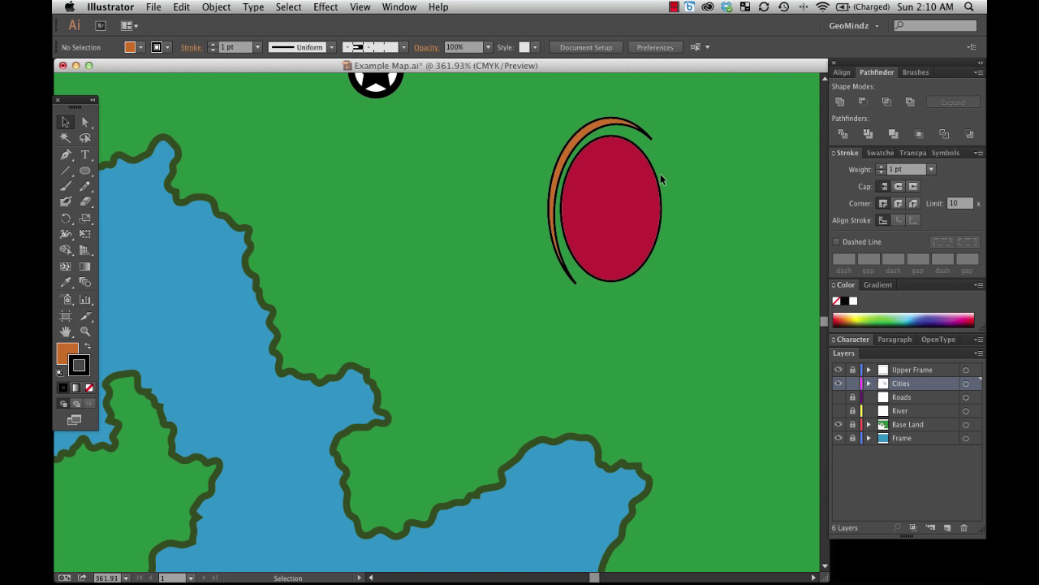
Step: Paste a full orange ellipse copy and send it to the back, behind the red ellipse
key("a")
key("ctrl+z")
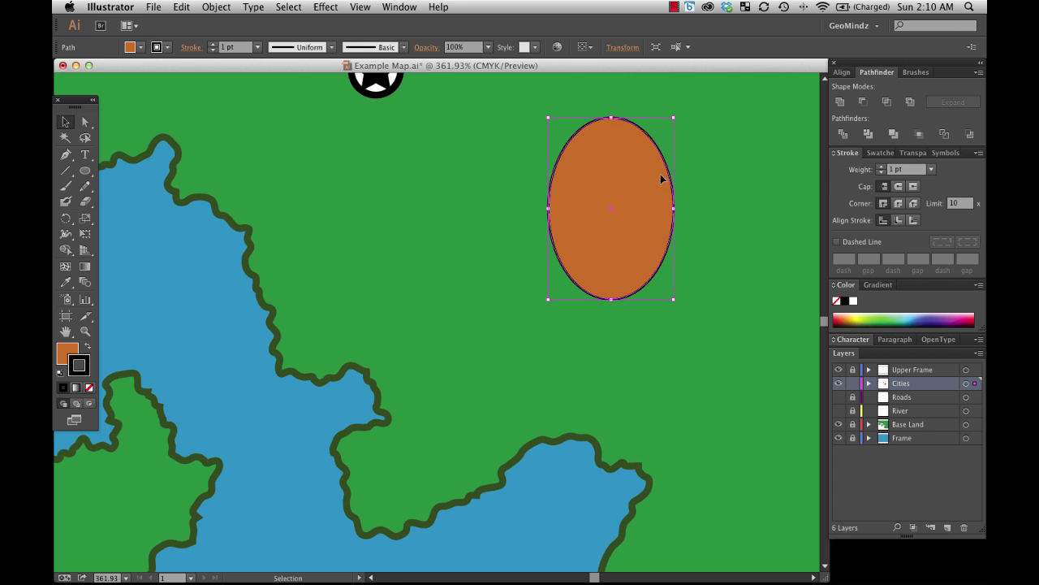
right_click(608, 240)
mouse_move(681, 418)
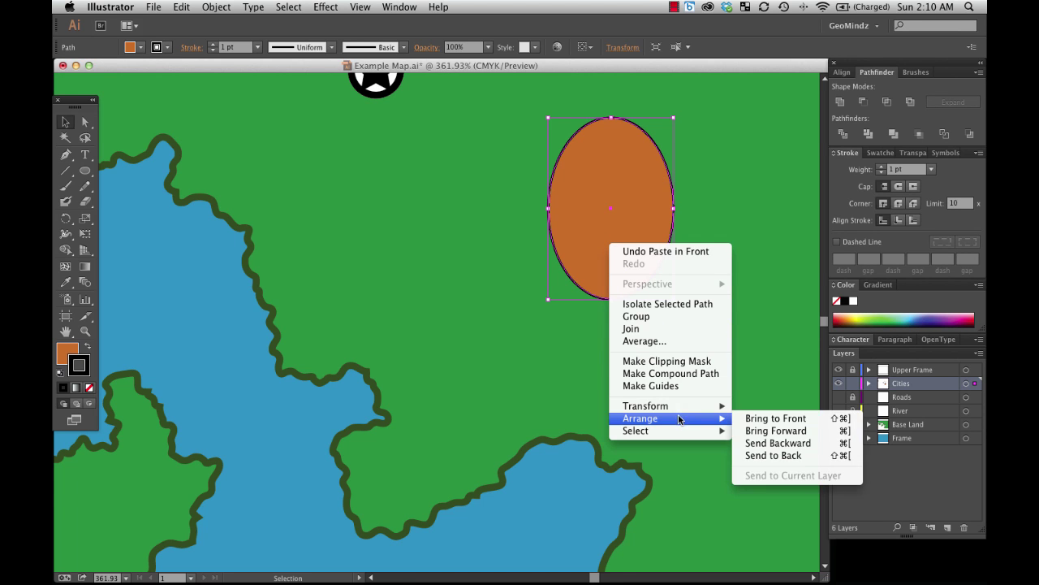
left_click(762, 455)
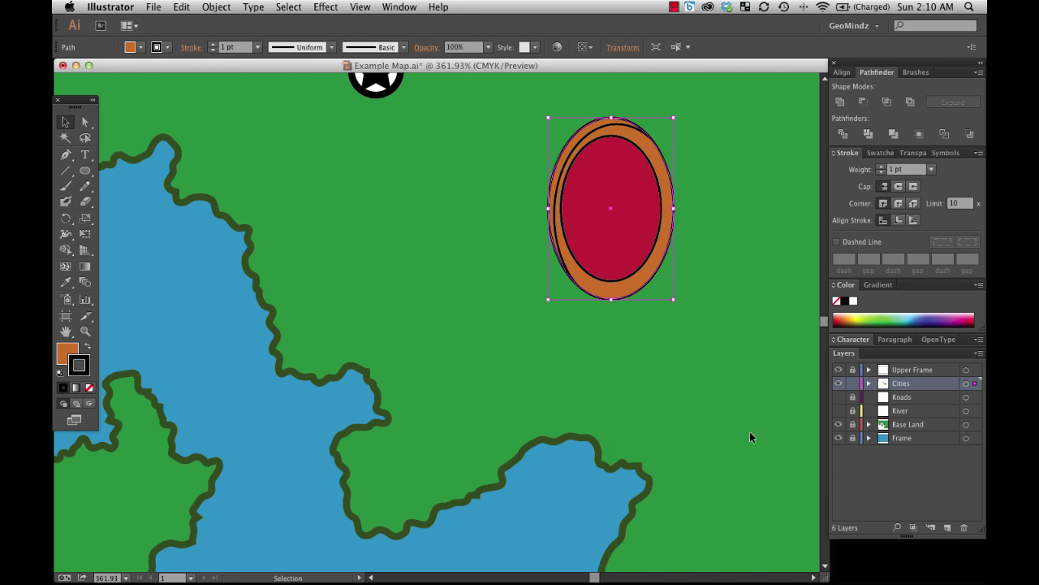
left_click(751, 189)
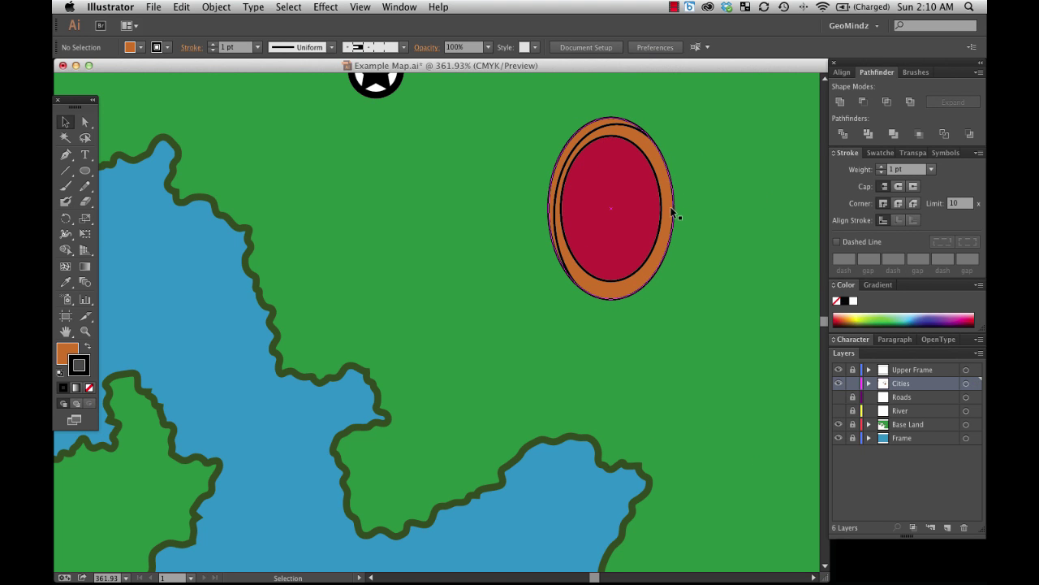
Step: Paste a copy of the orange crescent, rotate it 180°, and fit it to the ellipse's right edge
left_click(583, 132)
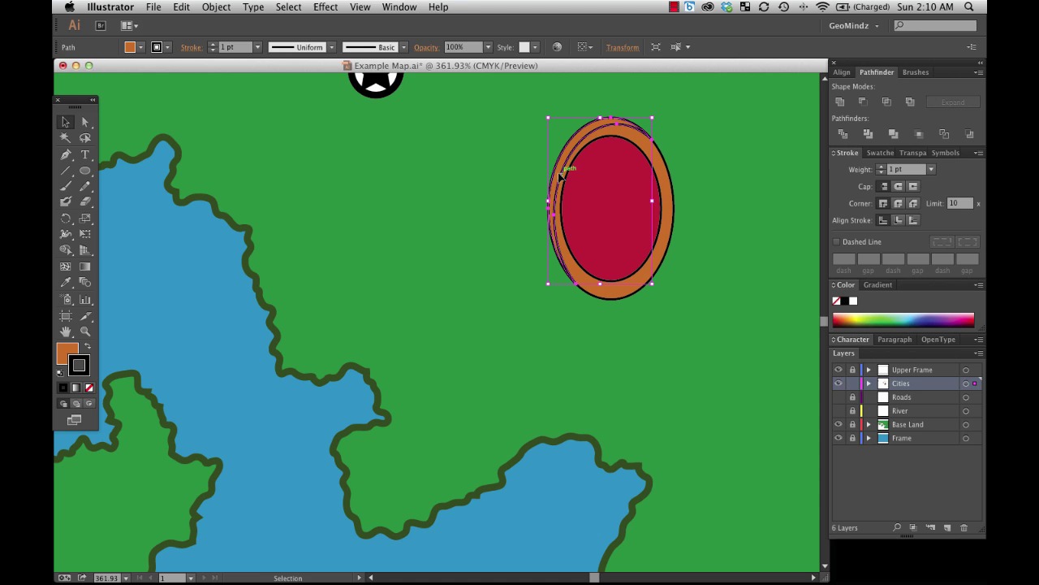
key("super+v")
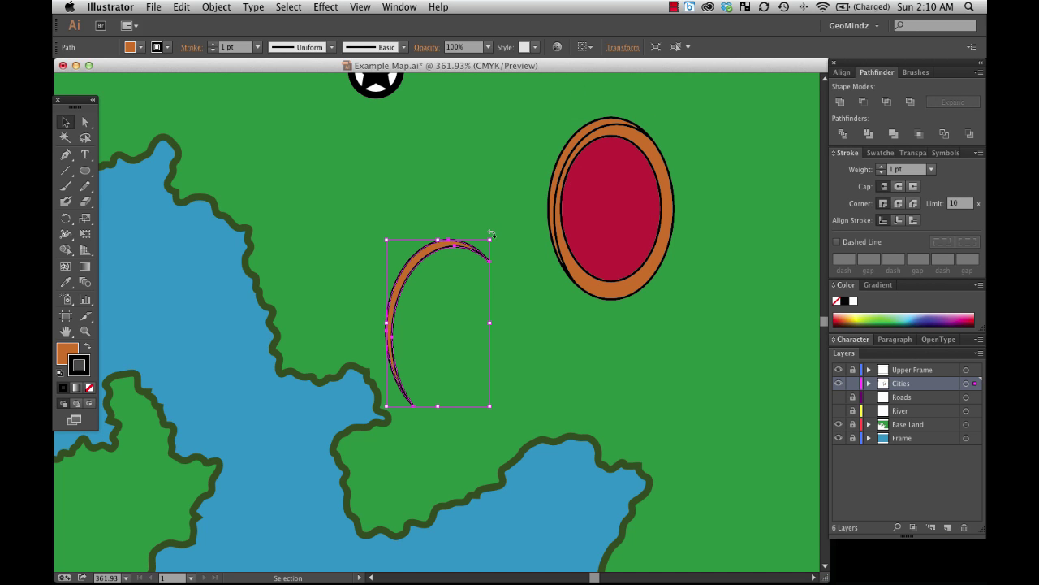
left_click_drag(492, 232, 404, 385)
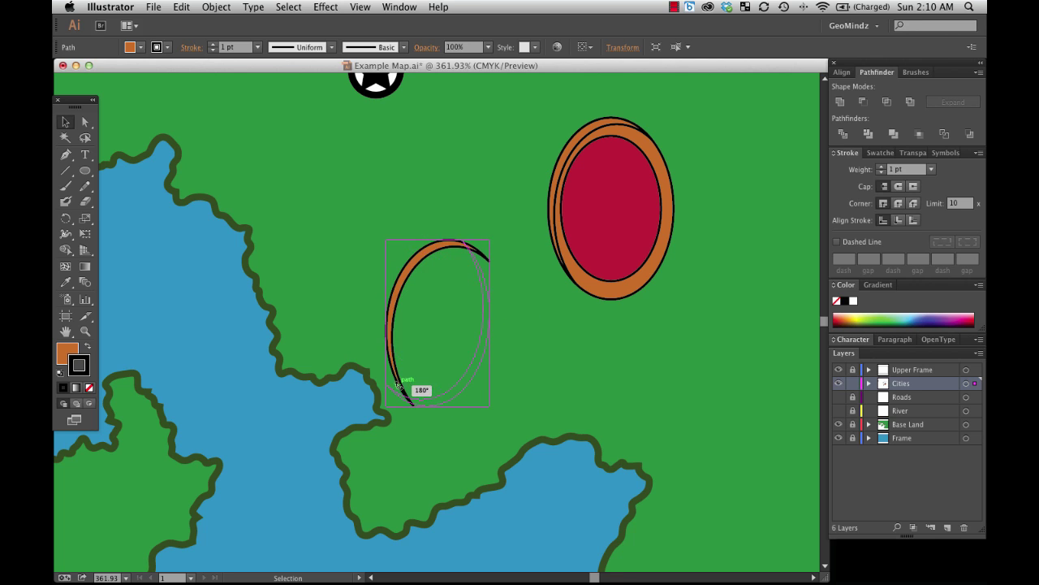
left_click_drag(475, 367, 674, 257)
left_click(705, 245)
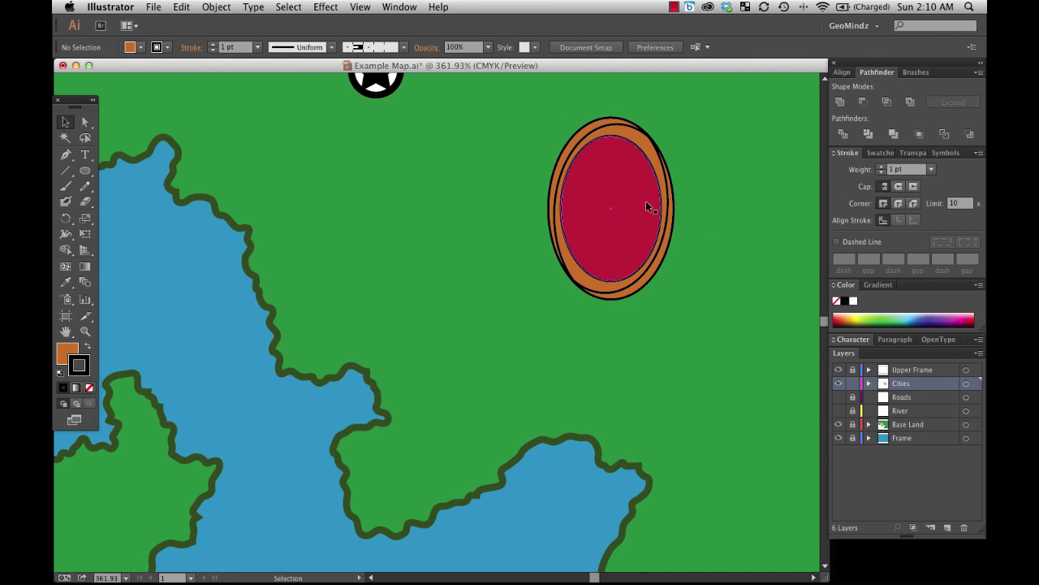
Step: Recolour the left crescent light peach E8A272 with no stroke
left_click(583, 136)
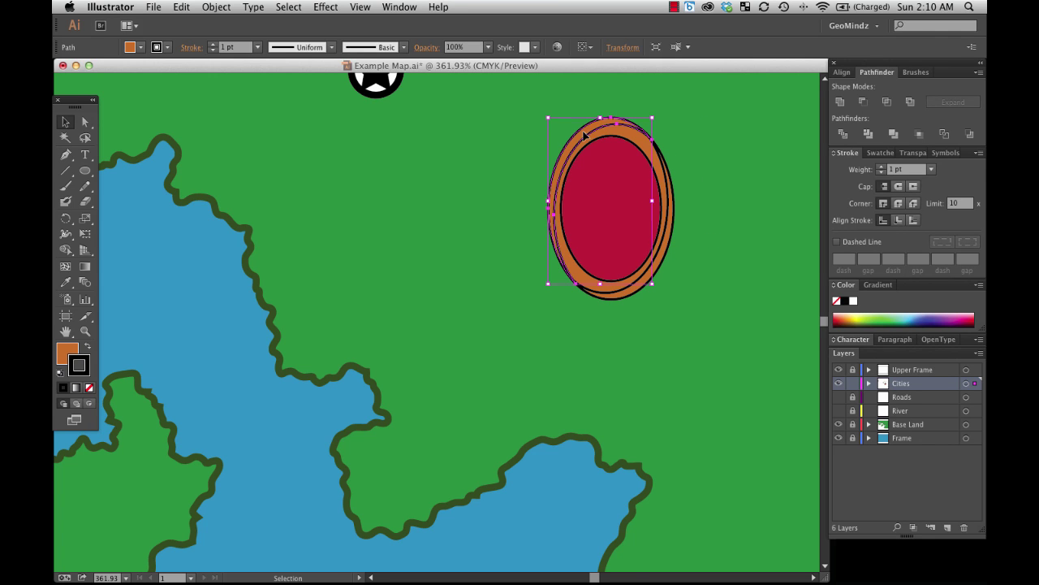
left_click(90, 387)
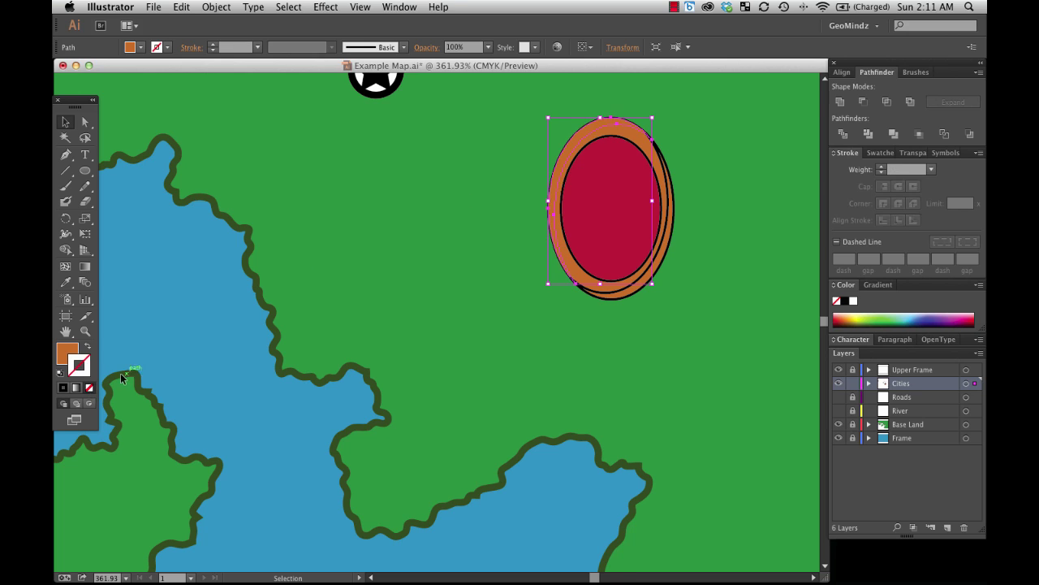
double_click(68, 354)
left_click(515, 269)
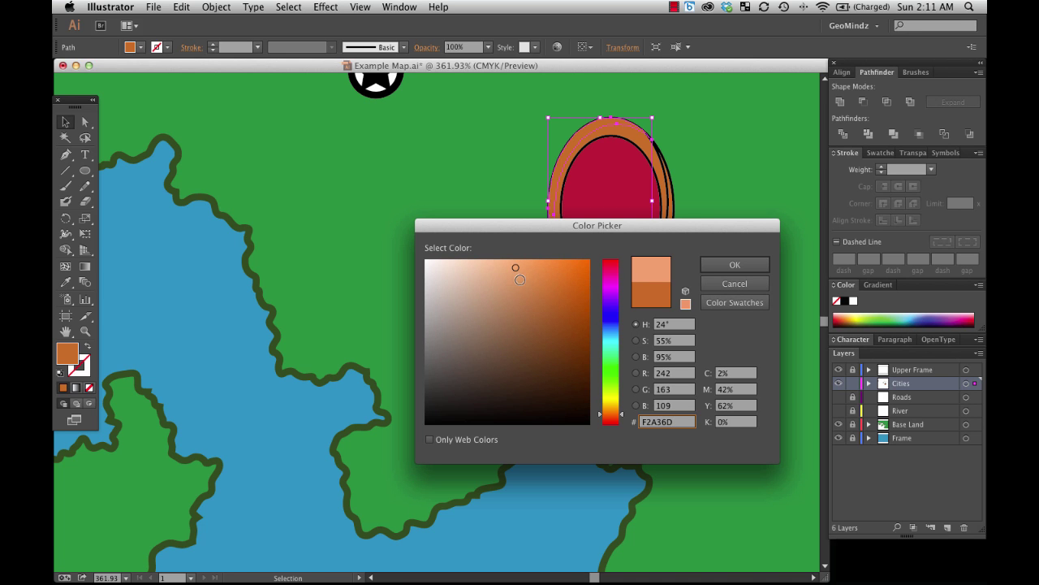
left_click(509, 274)
left_click(734, 265)
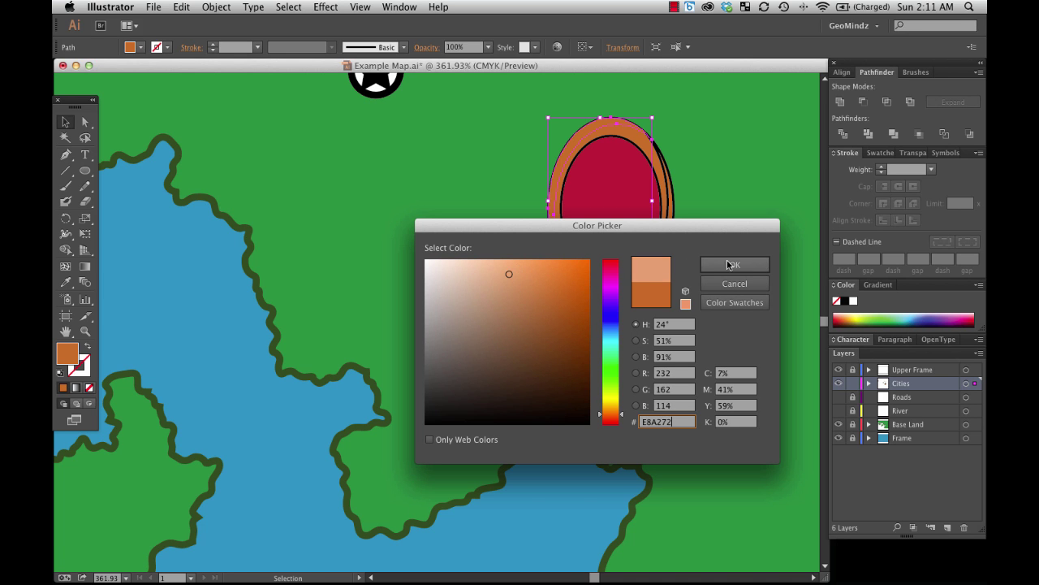
left_click(740, 247)
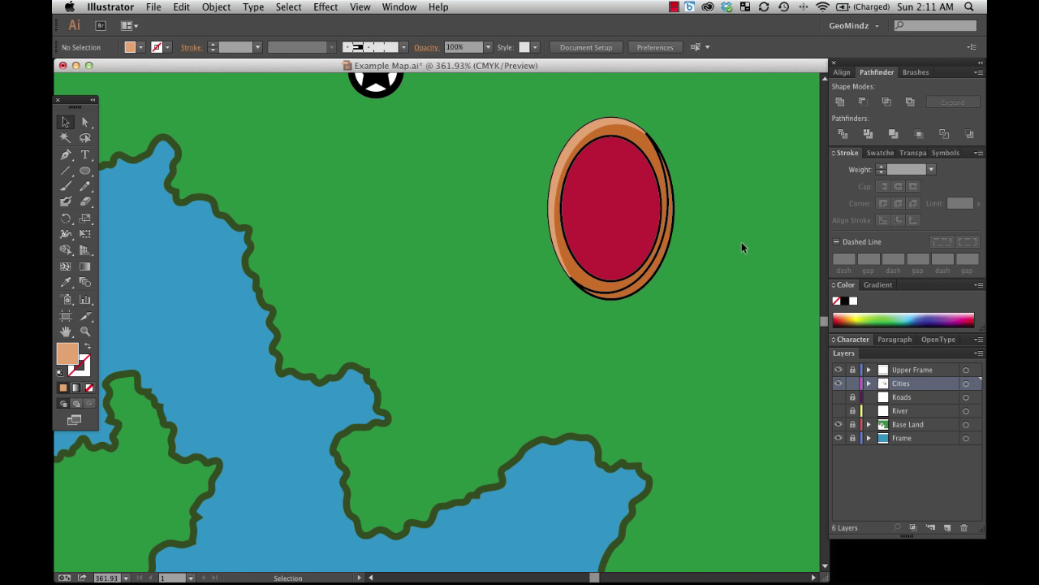
Step: Fill the right crescent dark brown 934612 and remove its stroke
left_click(664, 239)
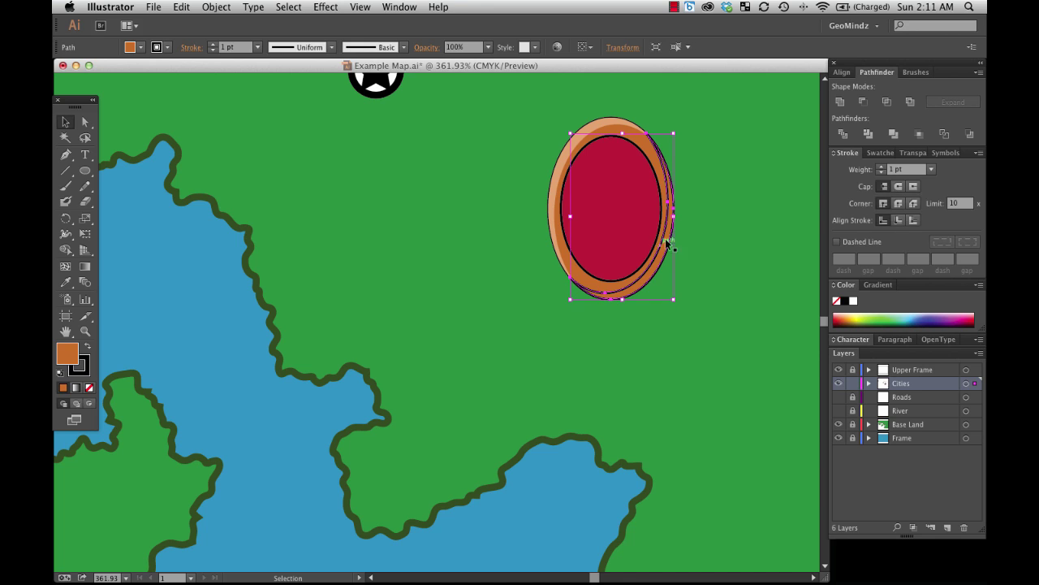
left_click(90, 387)
double_click(67, 353)
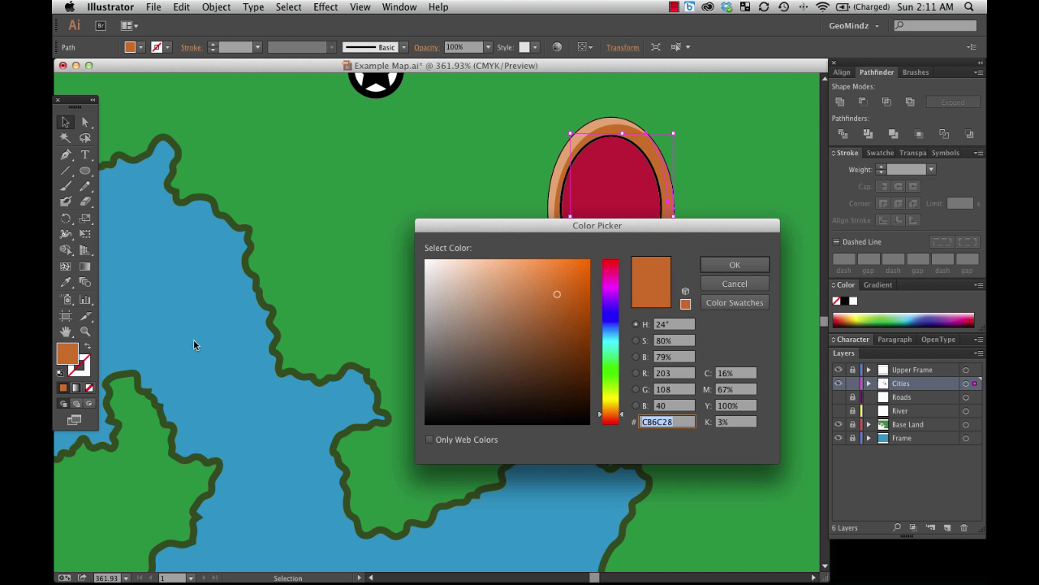
left_click(570, 329)
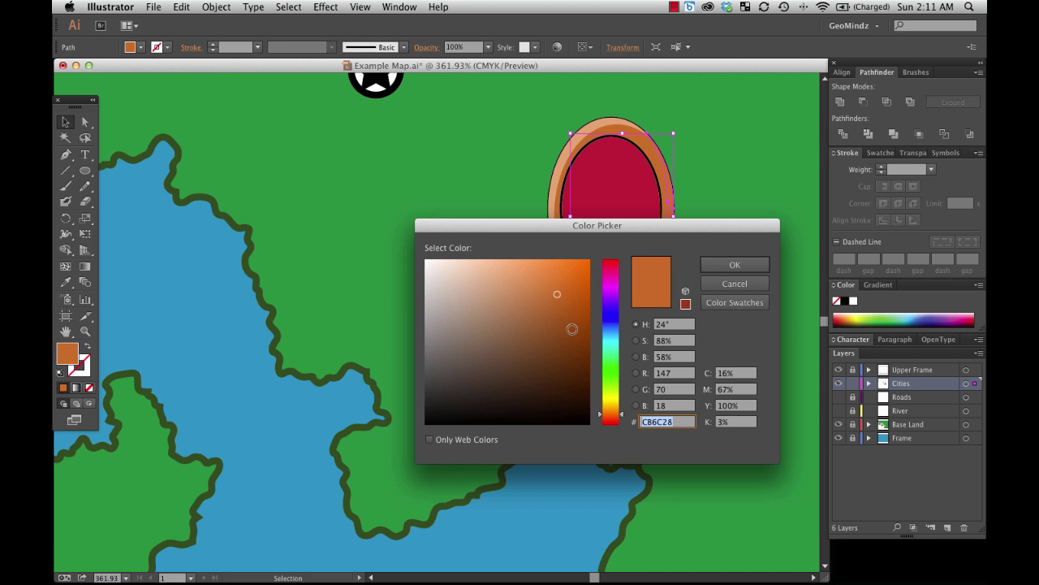
left_click(733, 266)
left_click(727, 291)
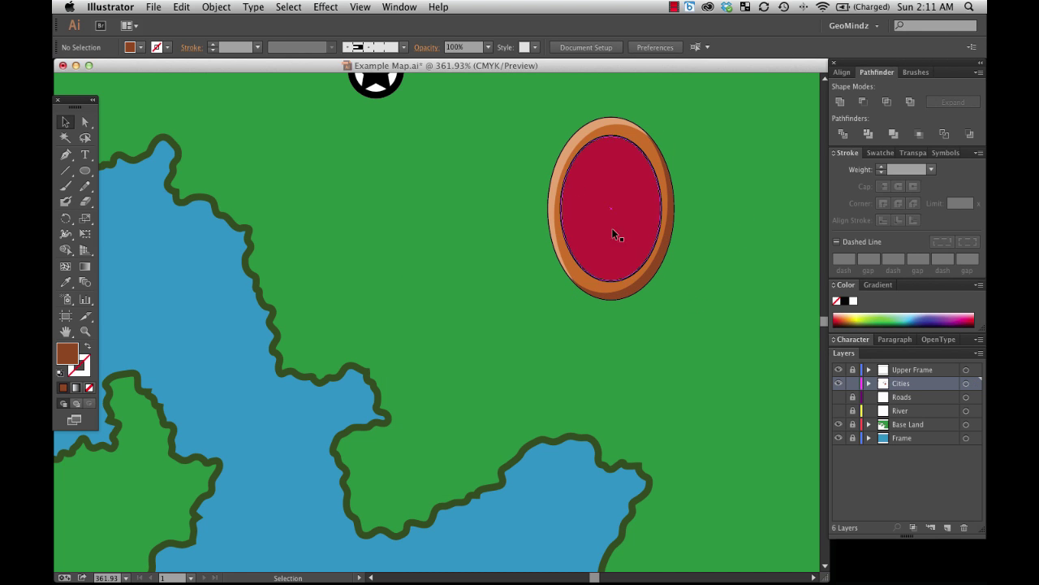
left_click(646, 143)
key("a")
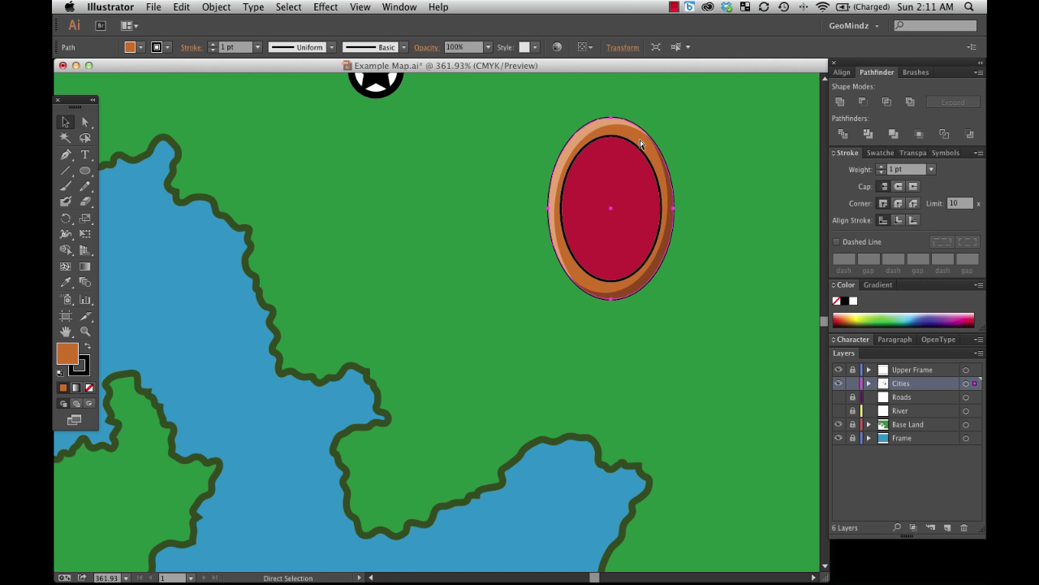
key("v")
left_click(727, 148)
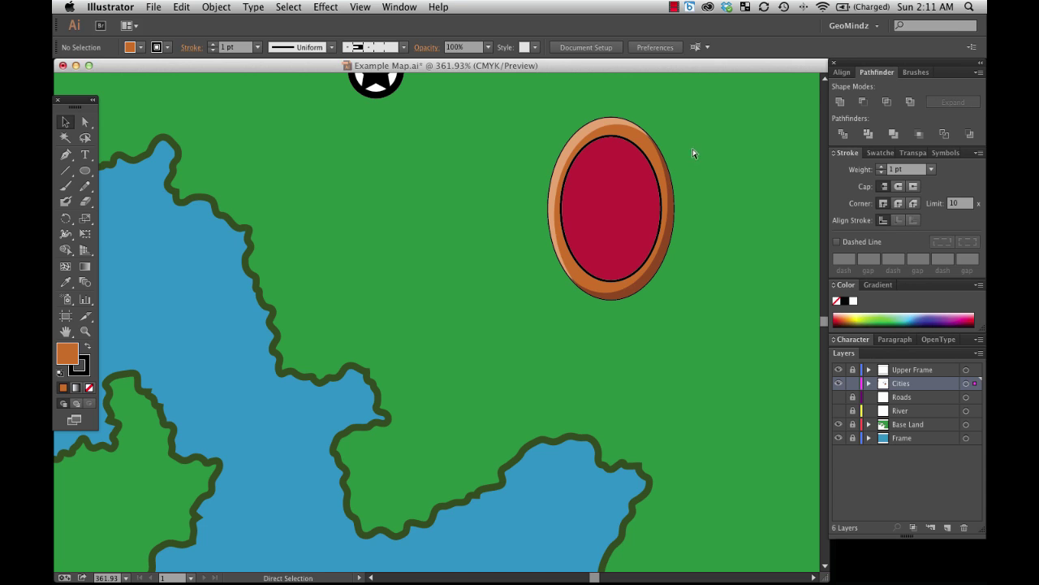
key("super+z")
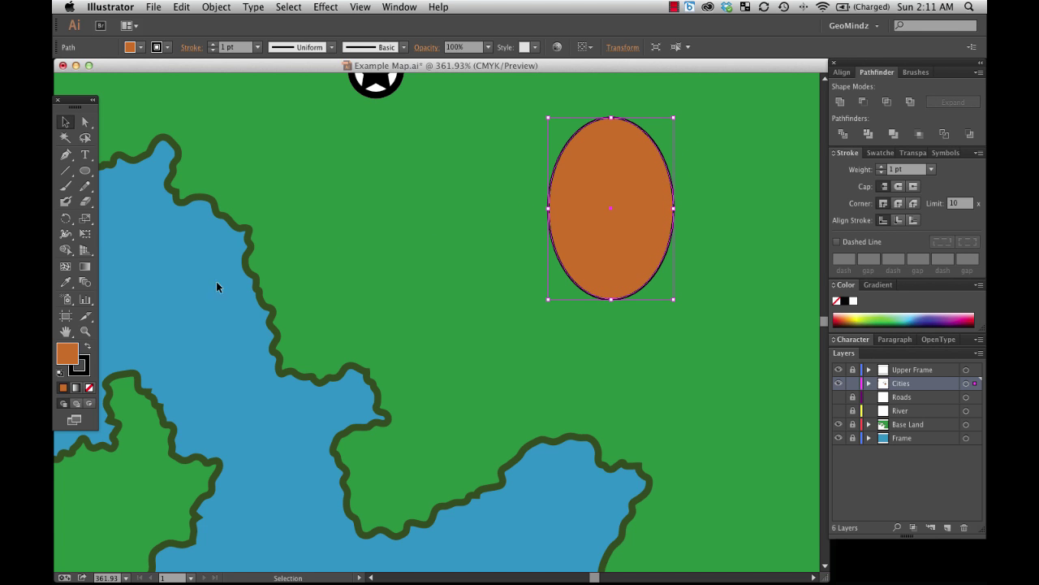
key("super+shift+z")
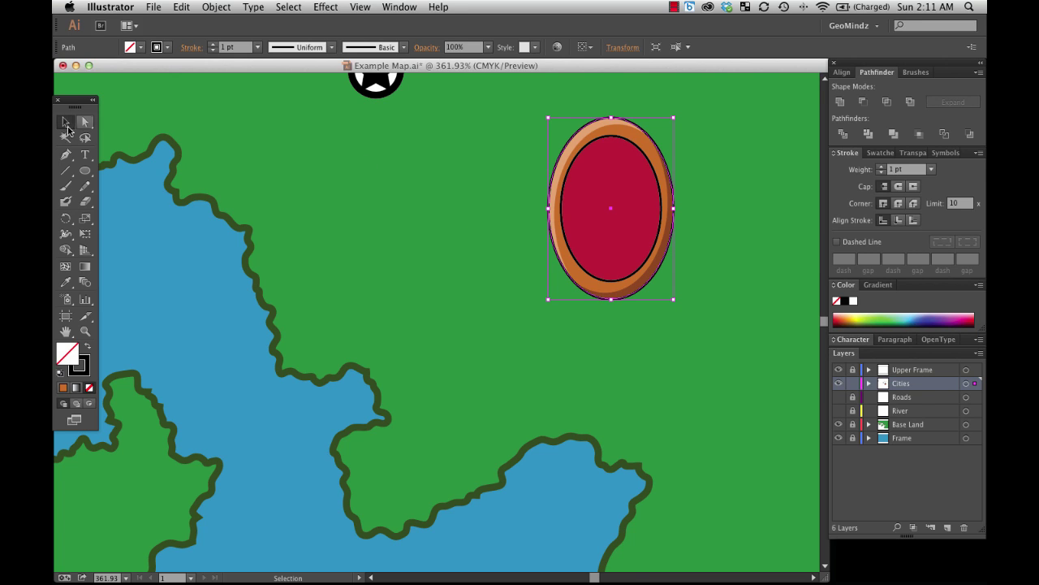
left_click(65, 122)
left_click(312, 146)
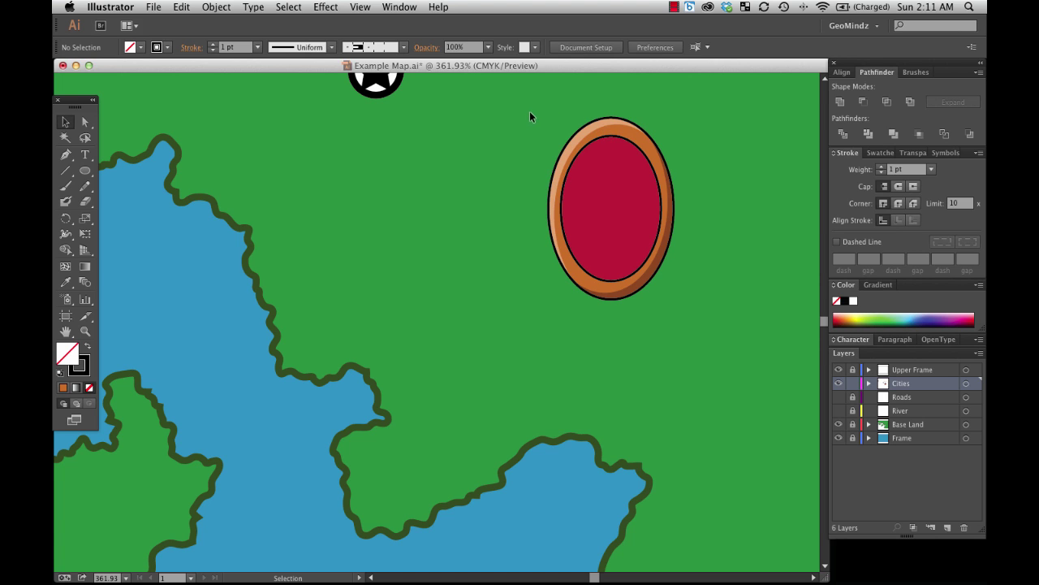
Step: Group the gem symbol's pieces and move the orange bezel group left, off the gem
left_click_drag(541, 105, 657, 130)
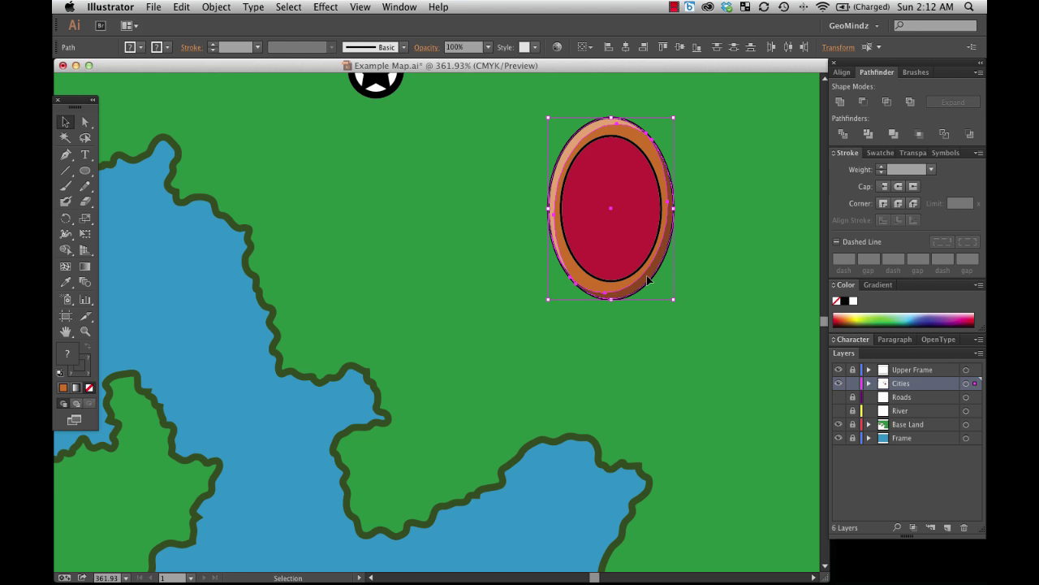
right_click(567, 277)
left_click(594, 340)
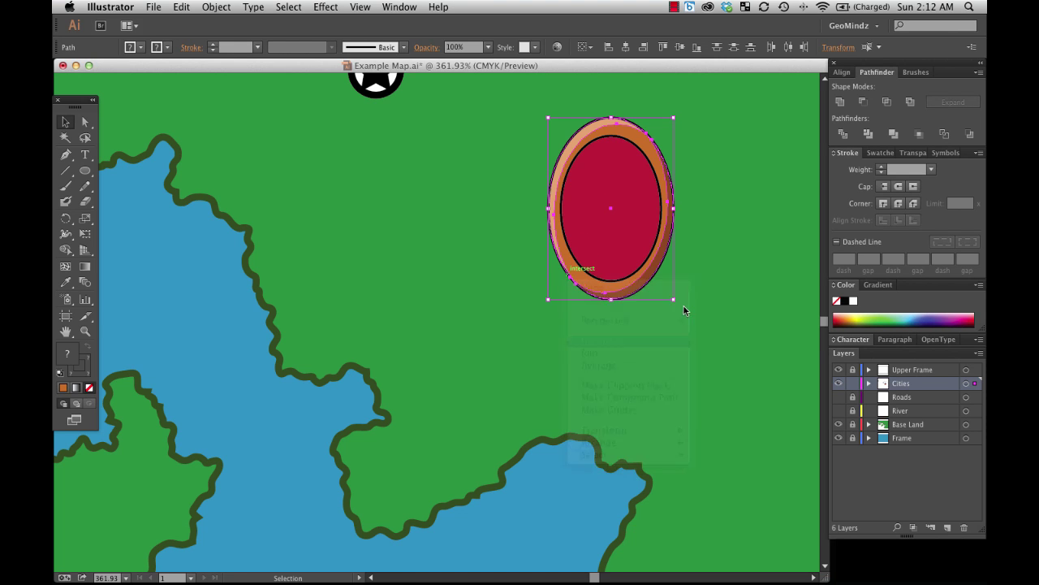
left_click(703, 290)
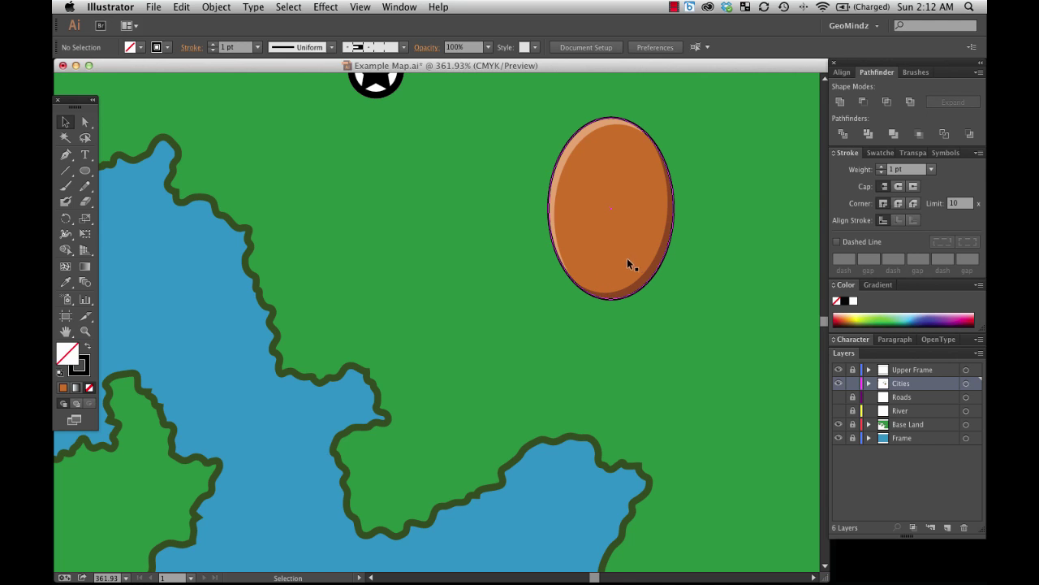
left_click_drag(612, 259, 478, 295)
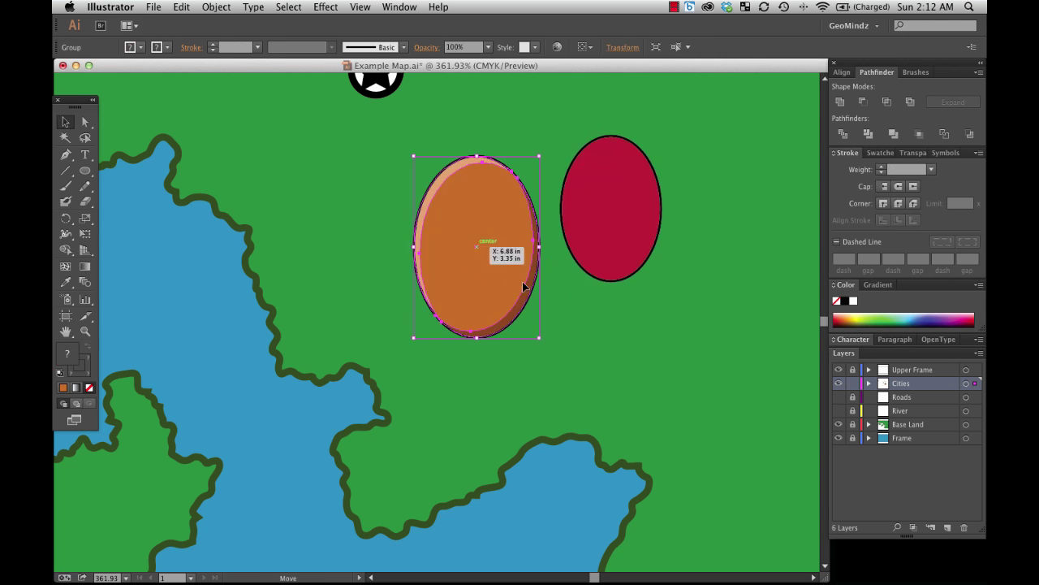
Step: Bring the crimson ellipse in front of the orange one
left_click(618, 217)
right_click(619, 217)
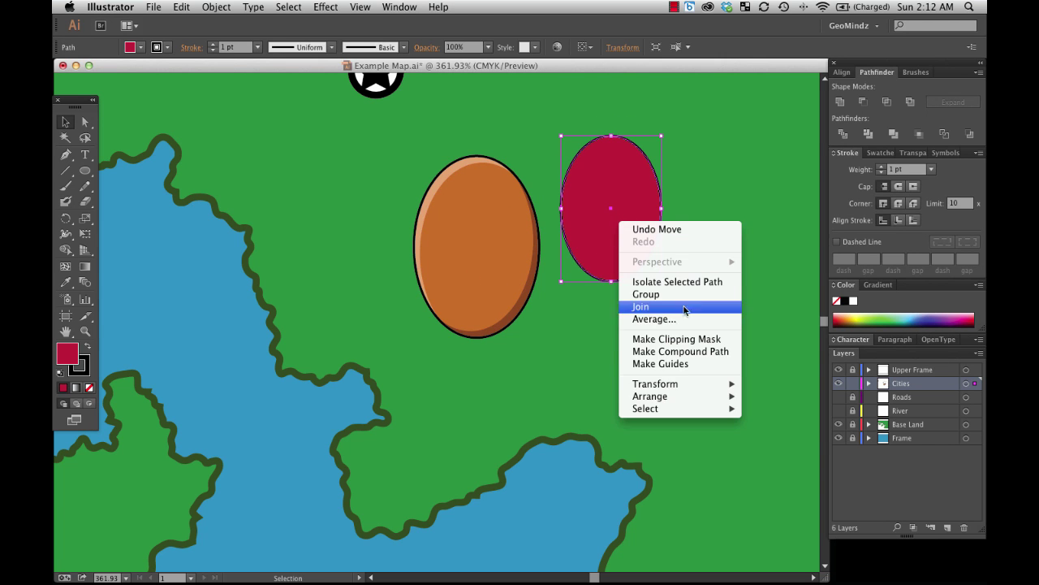
mouse_move(693, 395)
left_click(768, 397)
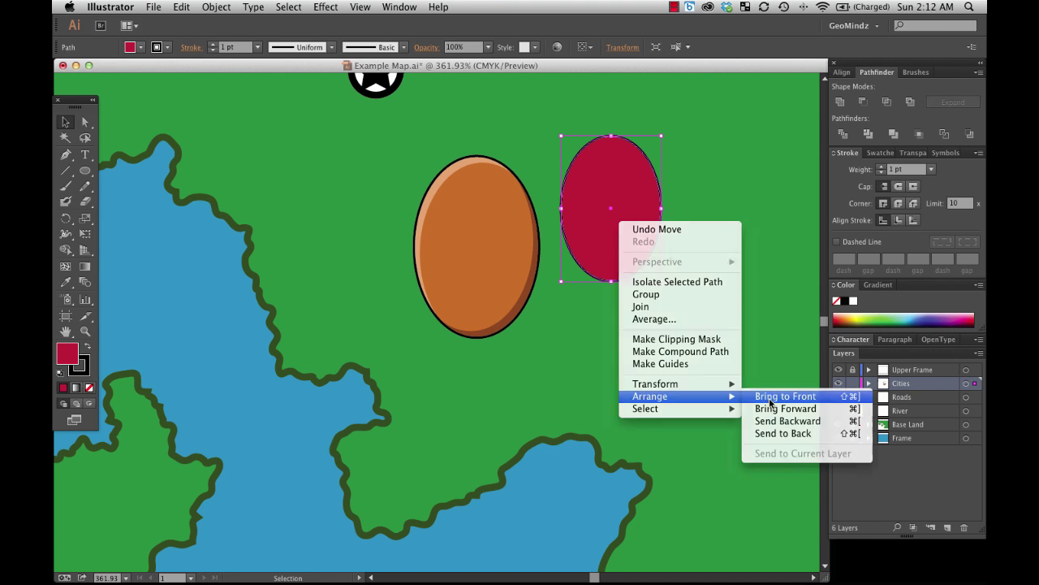
Step: Centre both ellipses horizontally and vertically, then shift the pair right and slightly up
left_click_drag(369, 229, 650, 237)
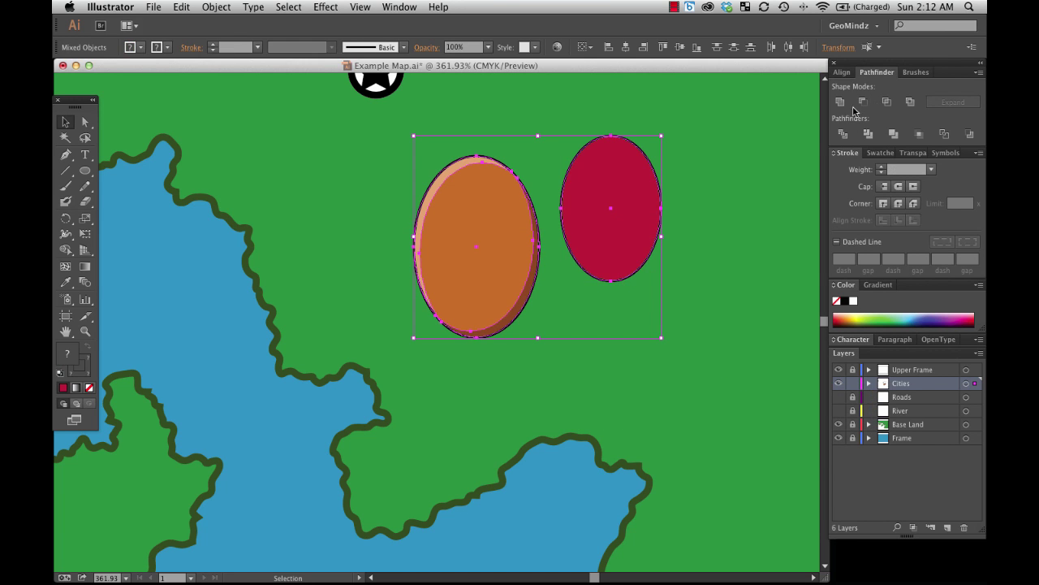
left_click(842, 73)
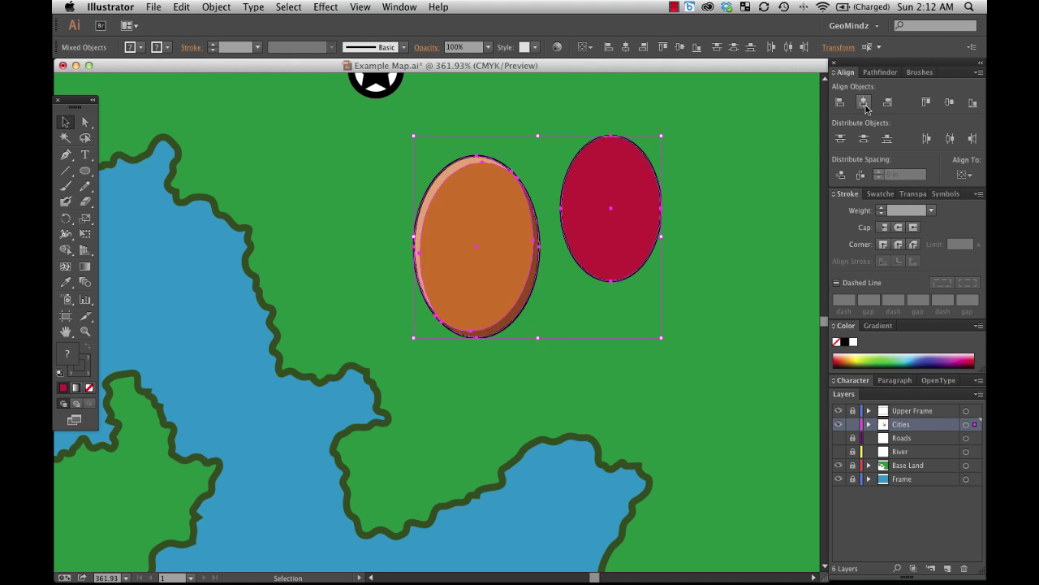
left_click(863, 102)
left_click(949, 102)
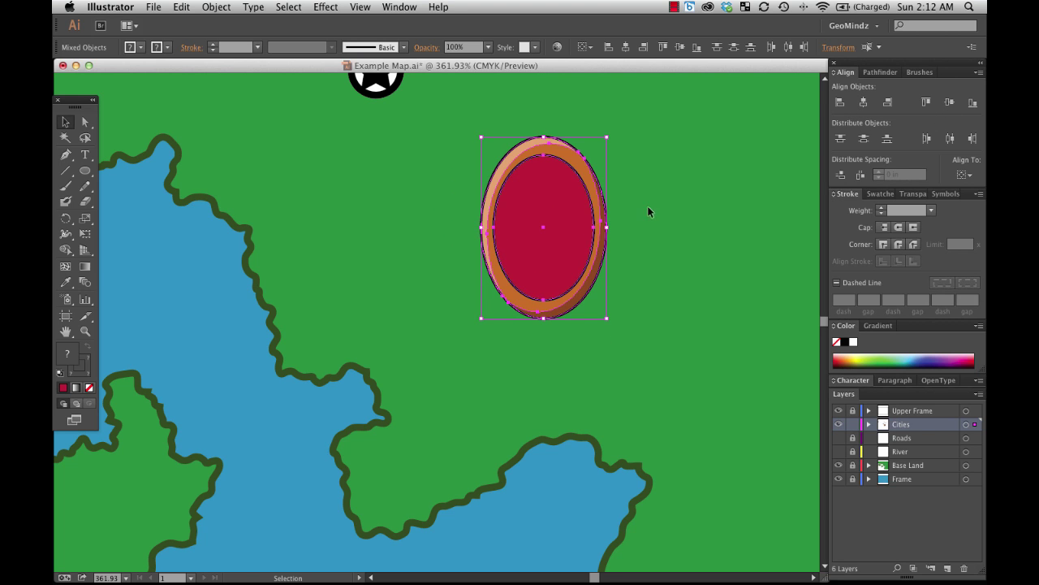
left_click(624, 215)
left_click(558, 231)
left_click_drag(563, 261, 633, 246)
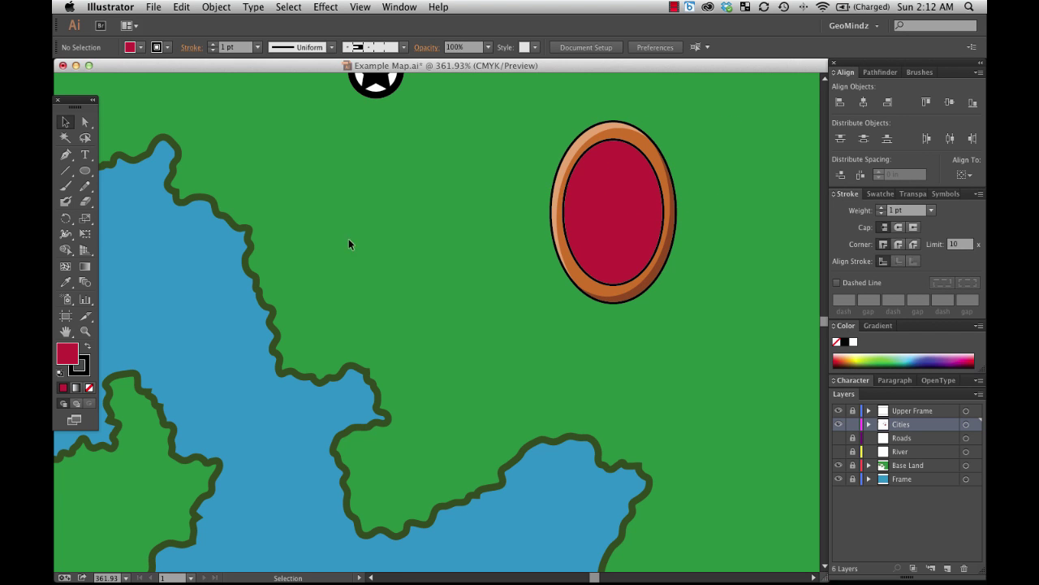
Step: Offset the inner red ellipse down-right and subtract it from the ellipse behind, leaving a crescent
left_click(637, 218)
key("a")
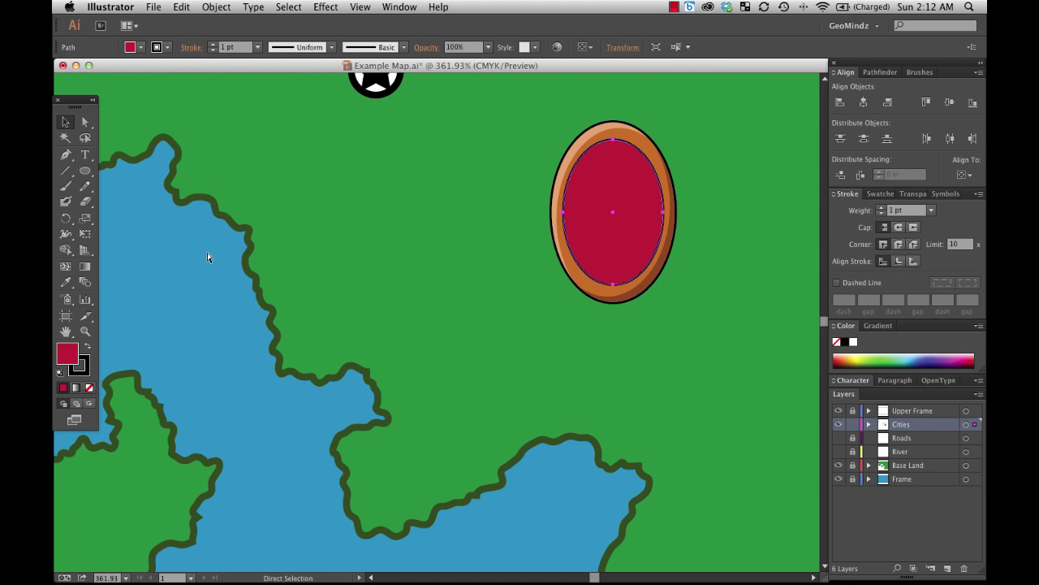
key("v")
left_click_drag(608, 173, 620, 195)
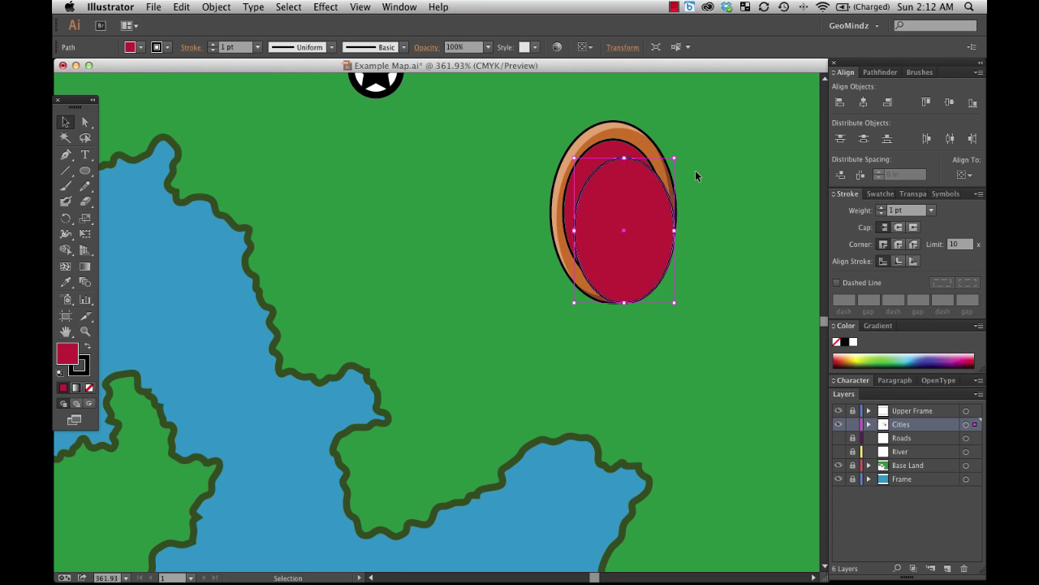
left_click(610, 173, "shift")
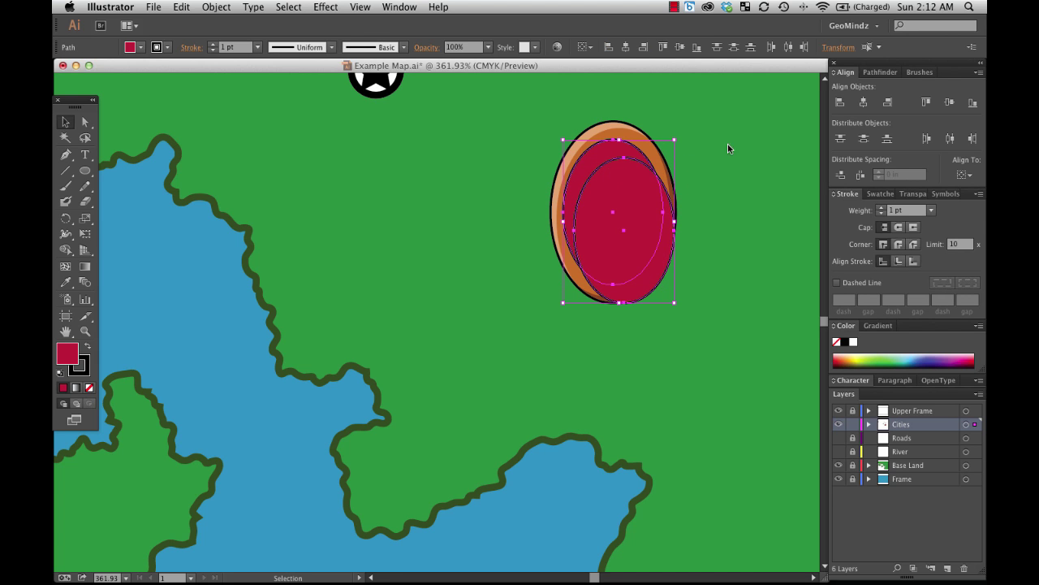
left_click(880, 72)
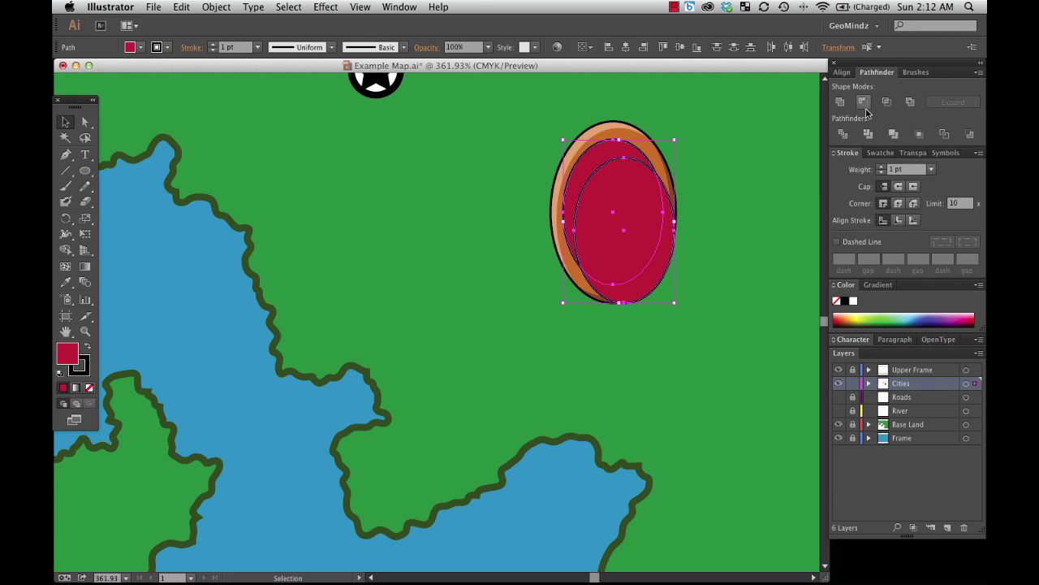
left_click(863, 102)
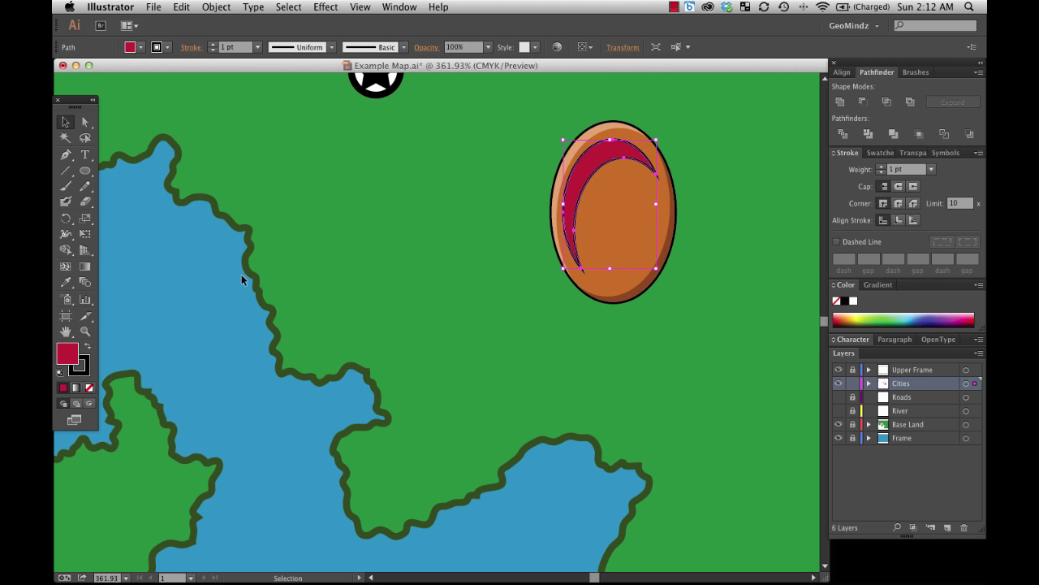
Step: Fill the crescent pink E26479
double_click(70, 358)
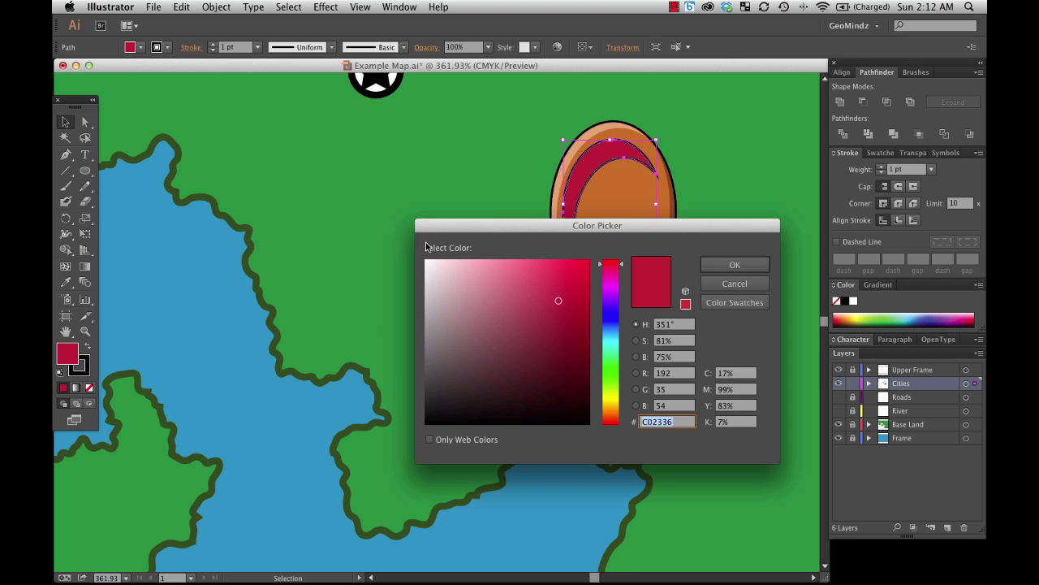
left_click(516, 278)
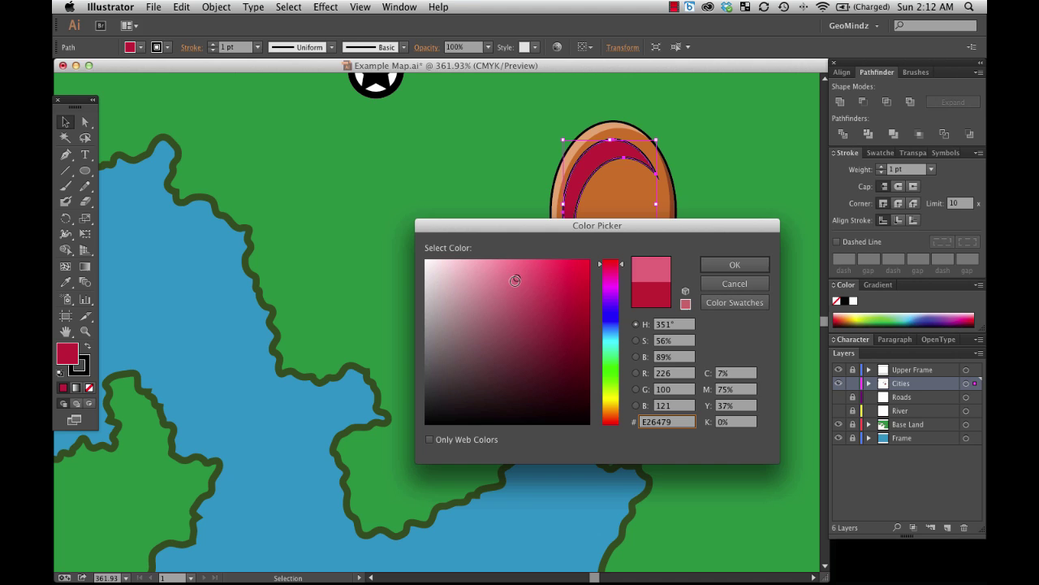
left_click(731, 262)
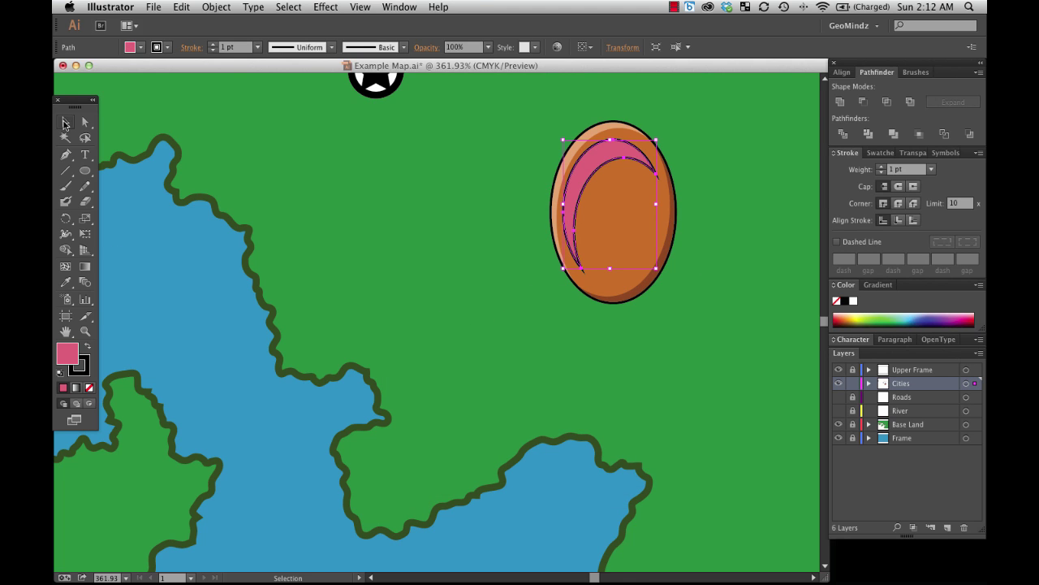
left_click(394, 240)
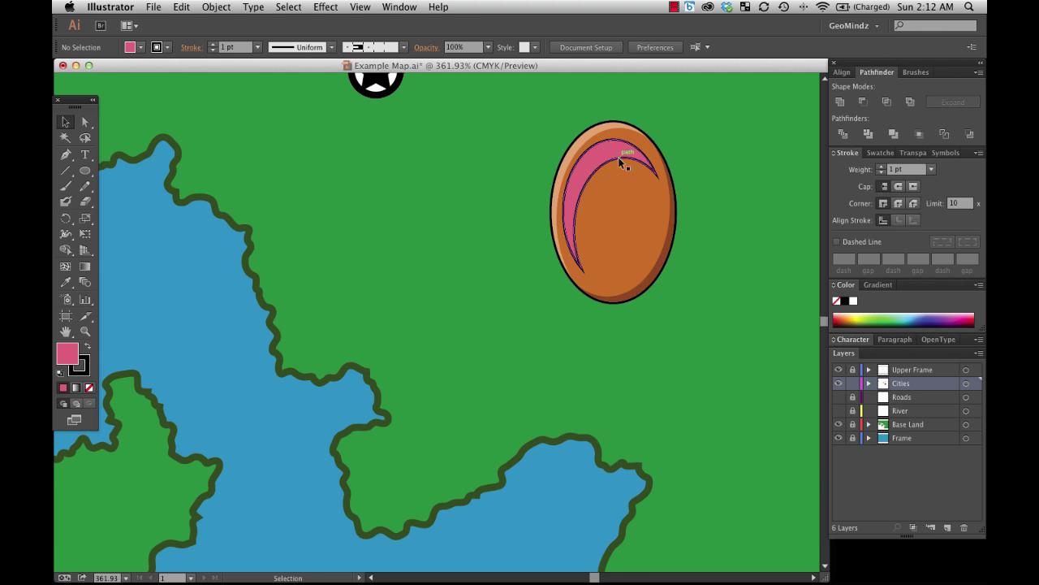
Step: Bring the pink crescent to front and place a crimson ellipse copy back inside the orange ring
key("super+z")
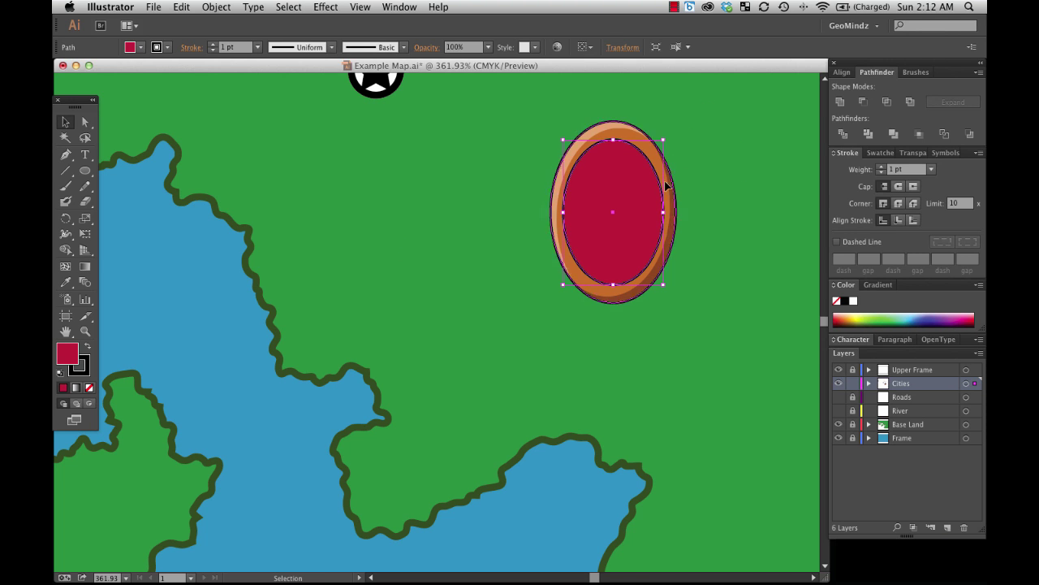
left_click_drag(622, 190, 651, 204)
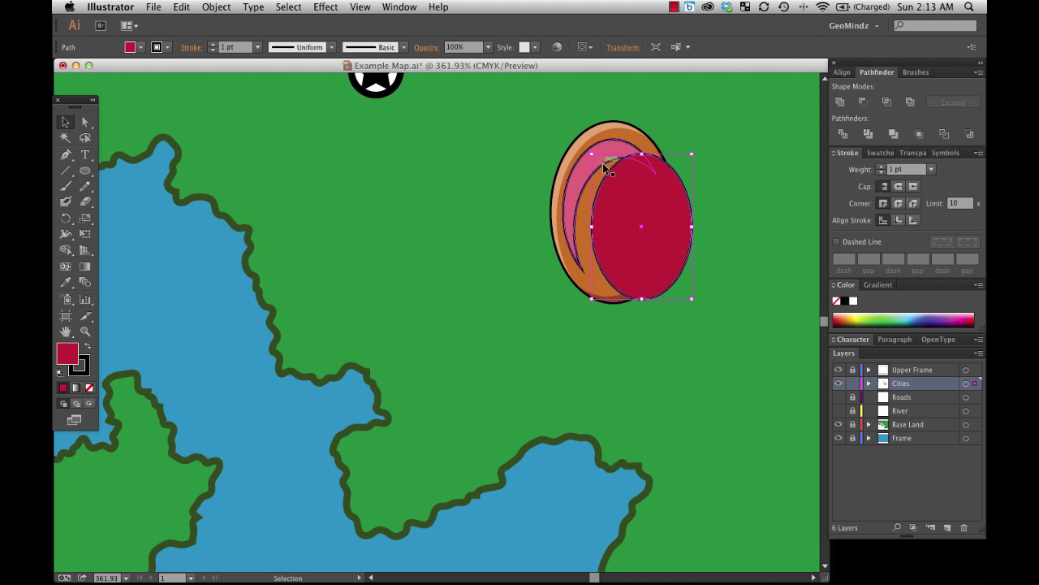
left_click(603, 148)
right_click(608, 148)
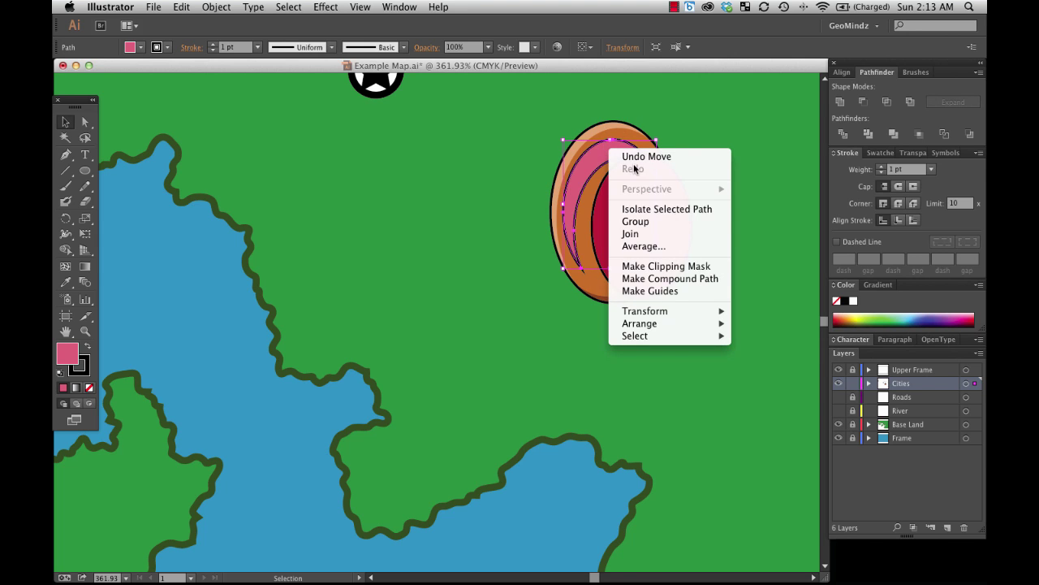
mouse_move(694, 324)
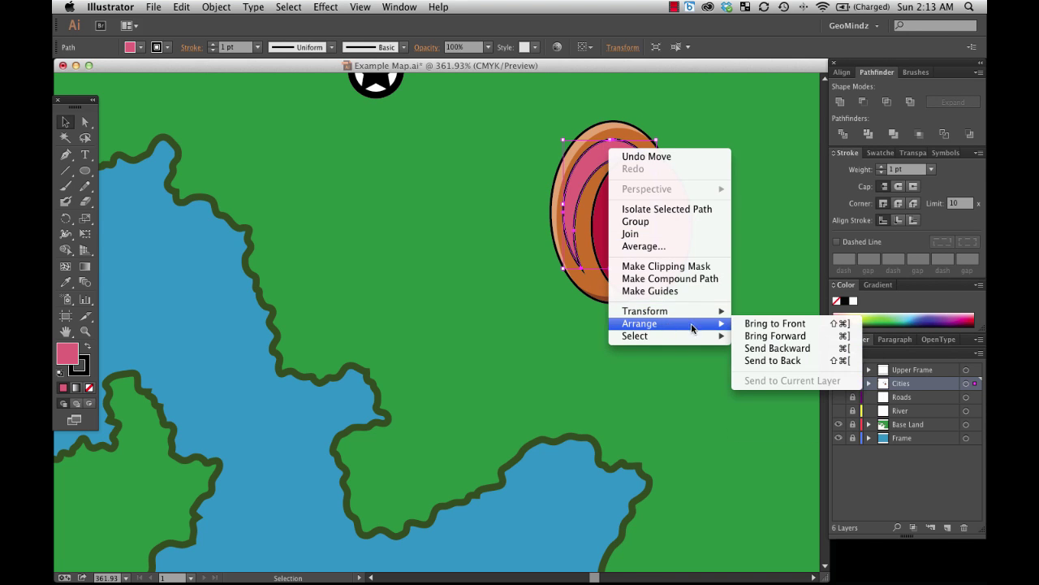
left_click(764, 325)
left_click_drag(671, 232, 644, 218)
left_click(743, 203)
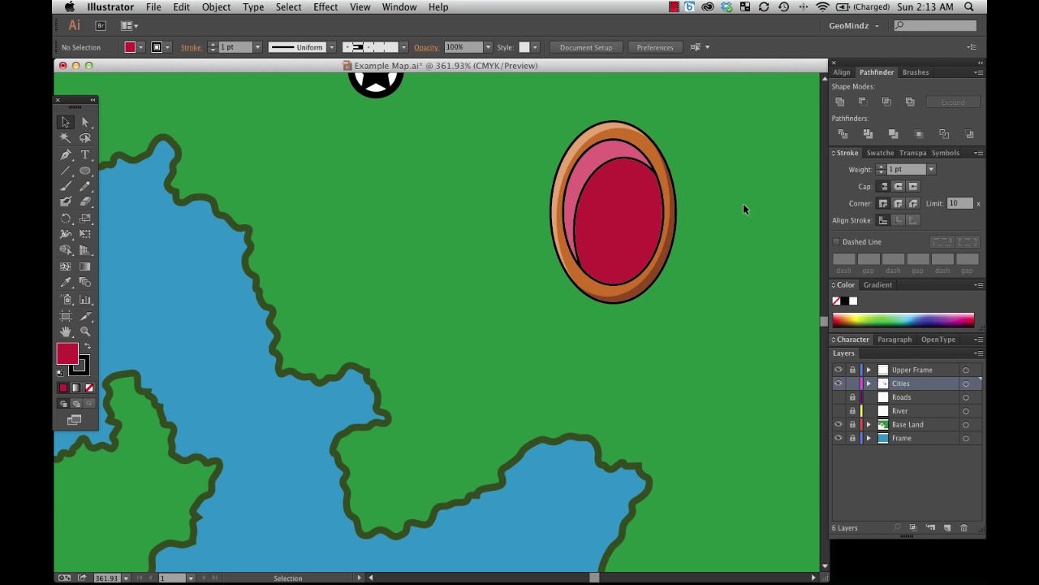
Step: Subtract an offset ellipse copy from the red ellipse, leaving a lower-right crescent coloured dark red 6D0F1E
left_click(604, 160)
key("a")
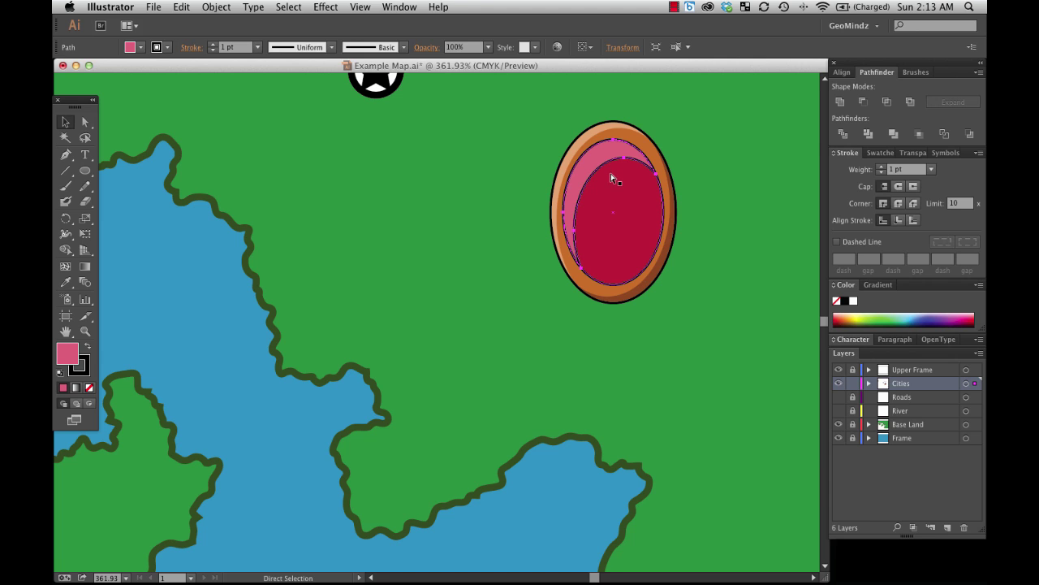
key("v")
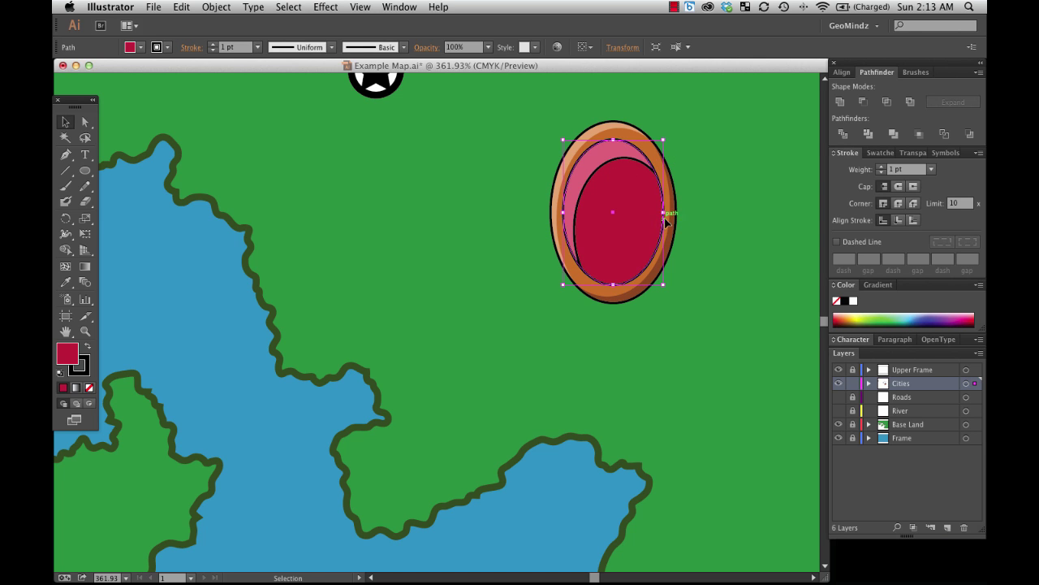
key("cmd+v")
left_click_drag(454, 356, 627, 241)
left_click(720, 238)
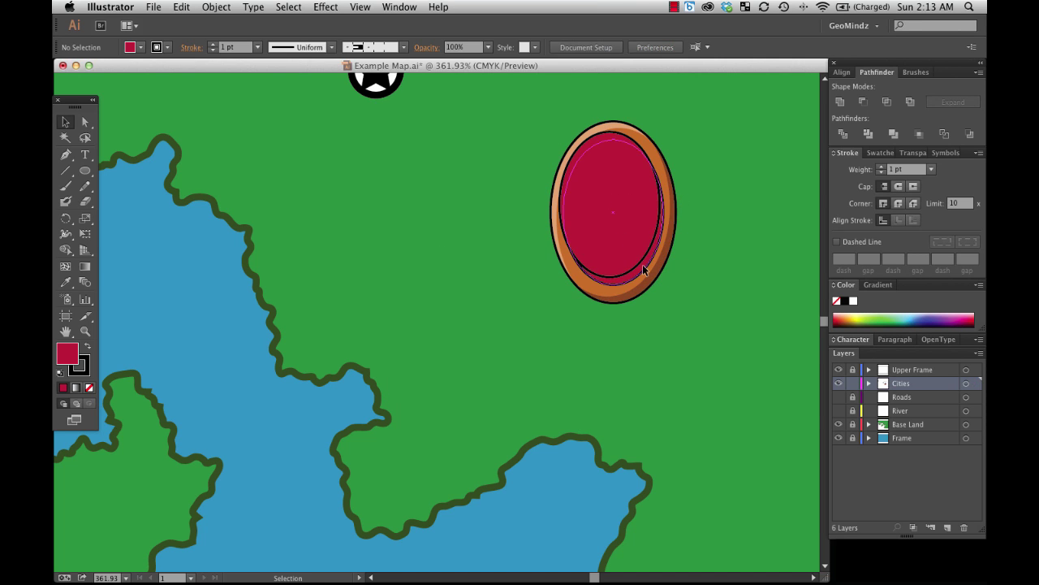
left_click(630, 247, "shift")
left_click(863, 102)
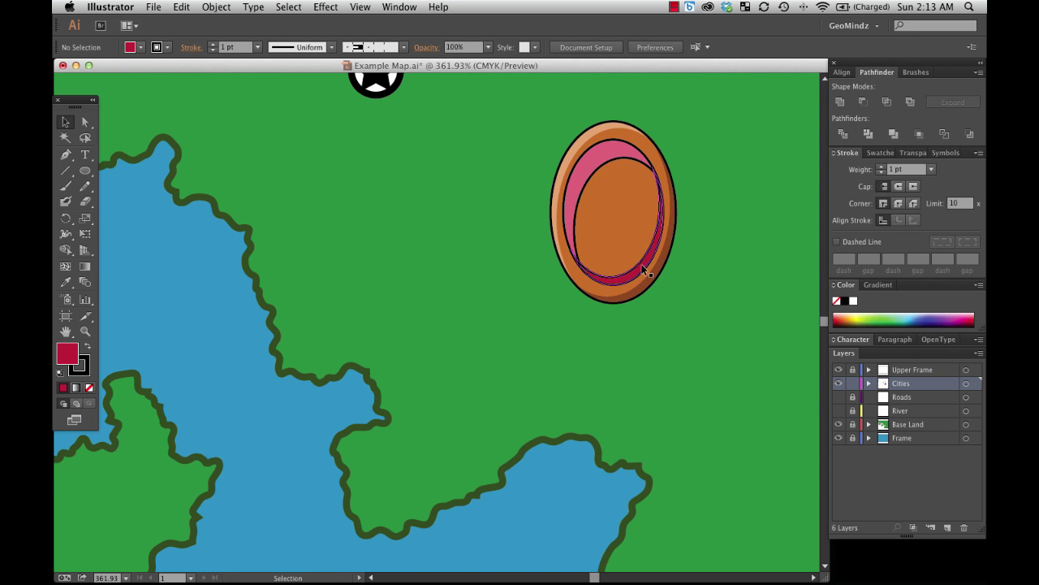
double_click(67, 354)
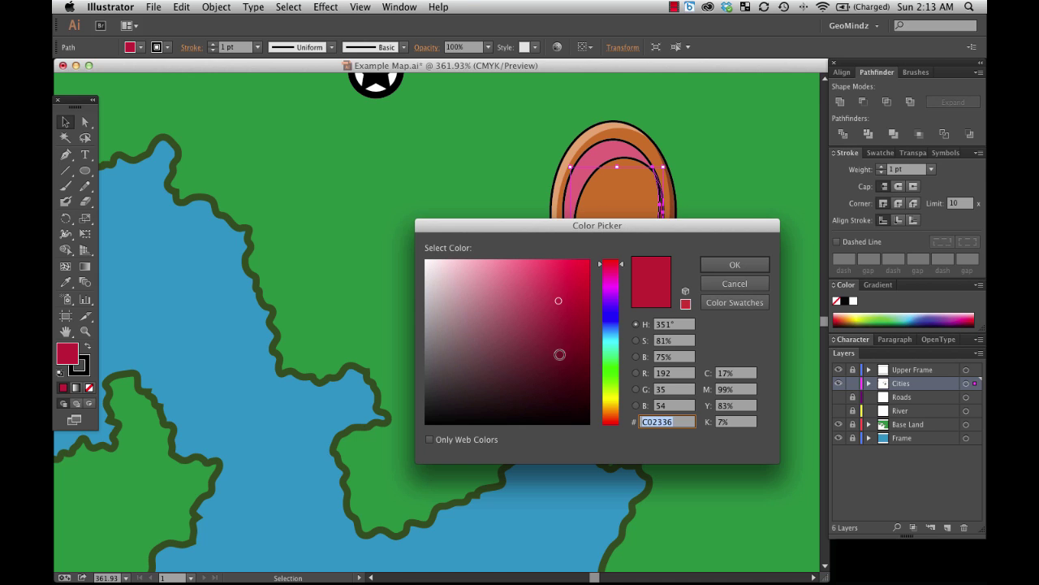
left_click(570, 353)
Step: Apply the dark red shadow fill and send the crimson ellipse back two levels behind the crescents
left_click(731, 266)
left_click(668, 299)
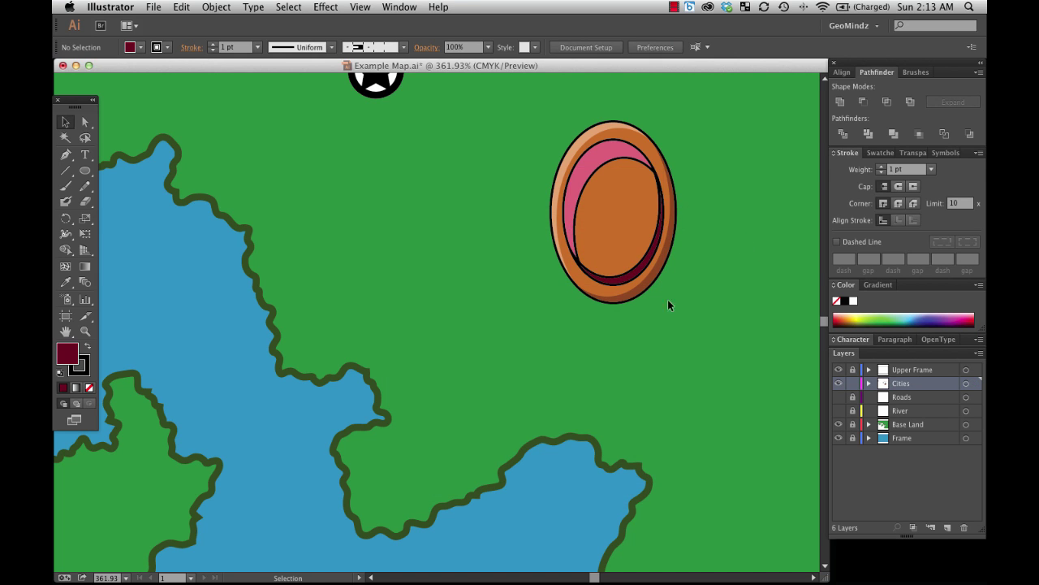
left_click(570, 243)
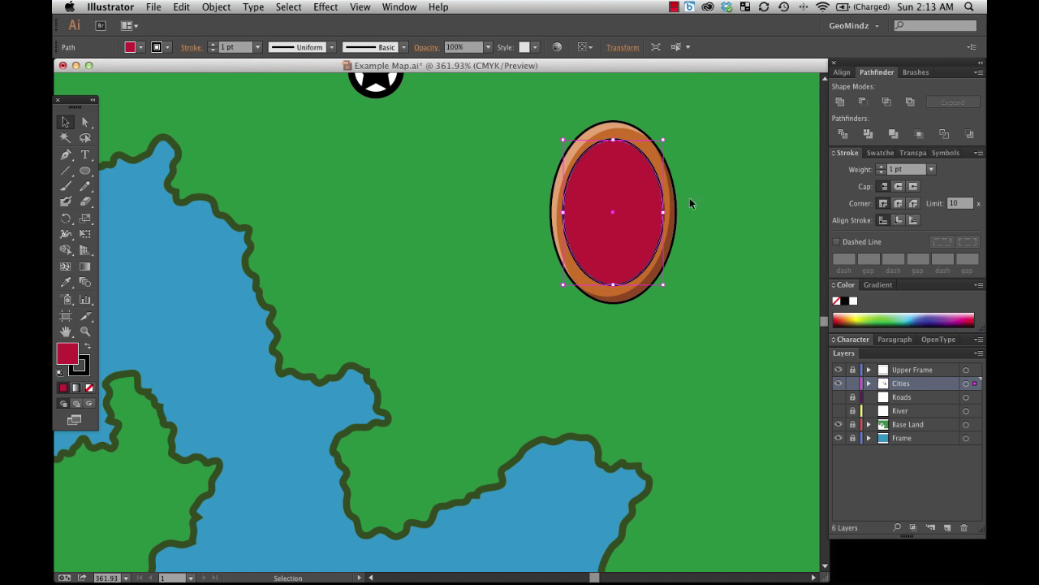
right_click(632, 214)
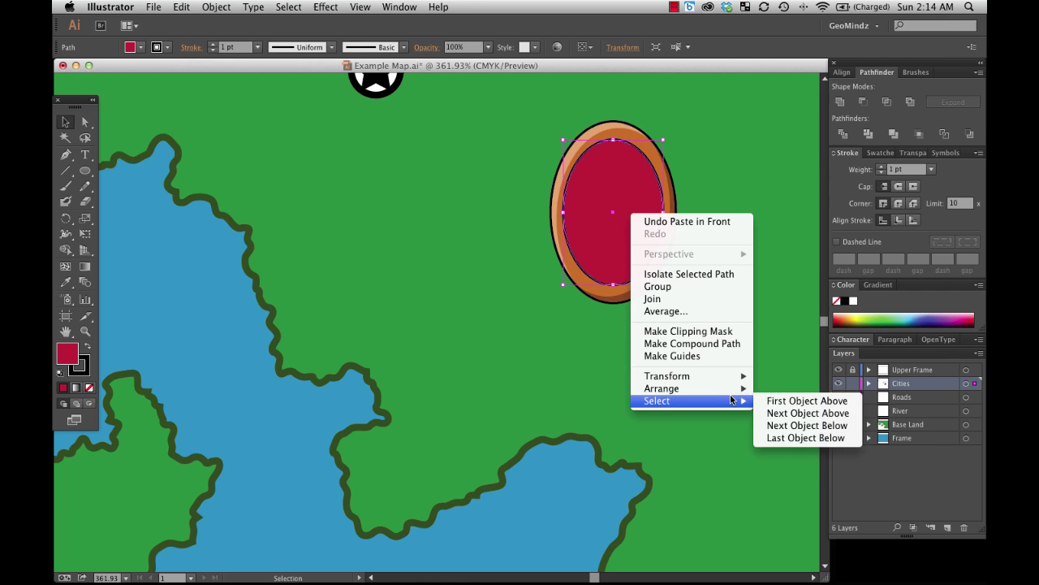
mouse_move(738, 390)
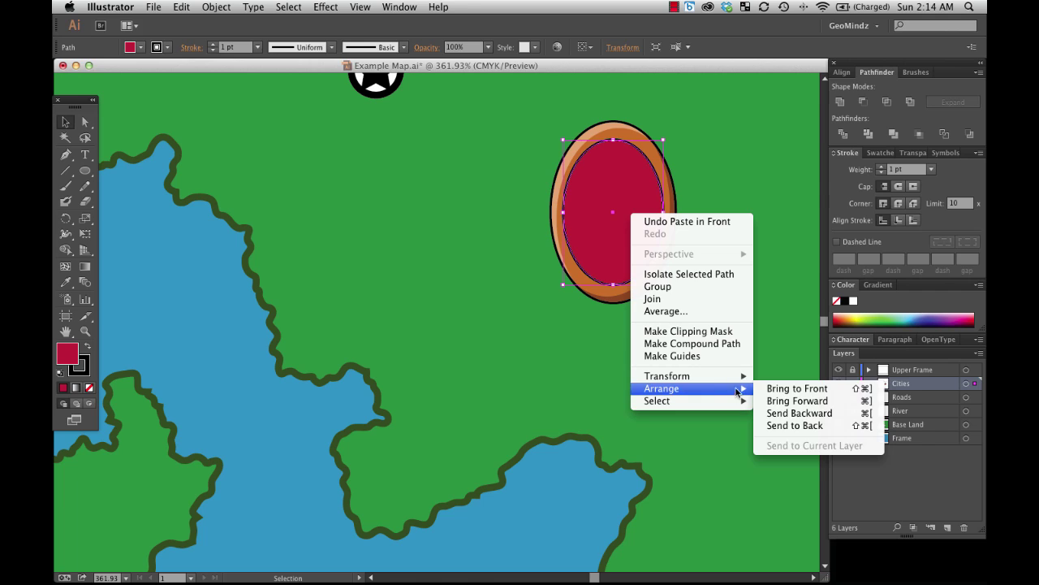
left_click(842, 415)
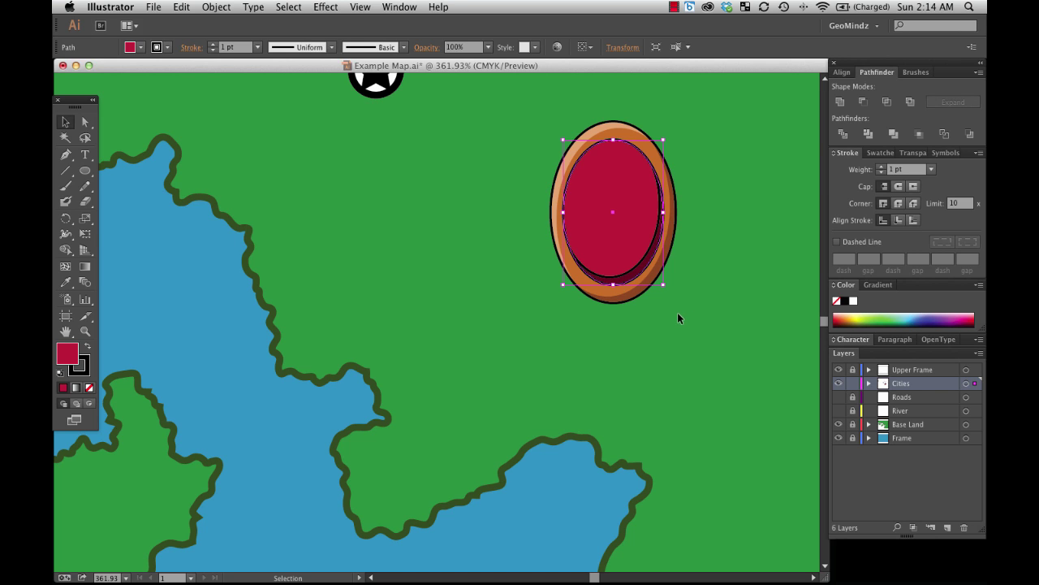
right_click(636, 242)
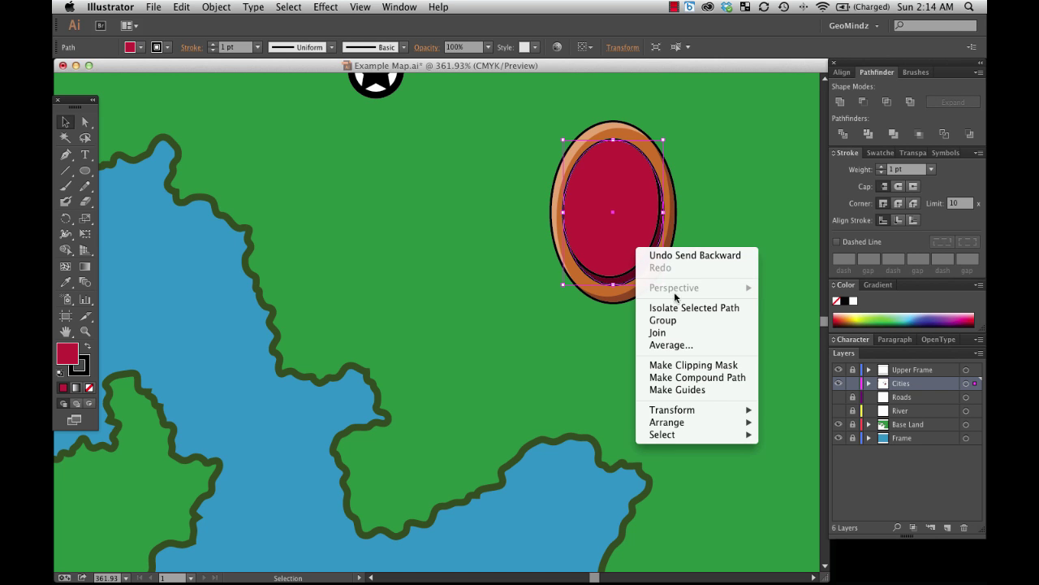
mouse_move(706, 417)
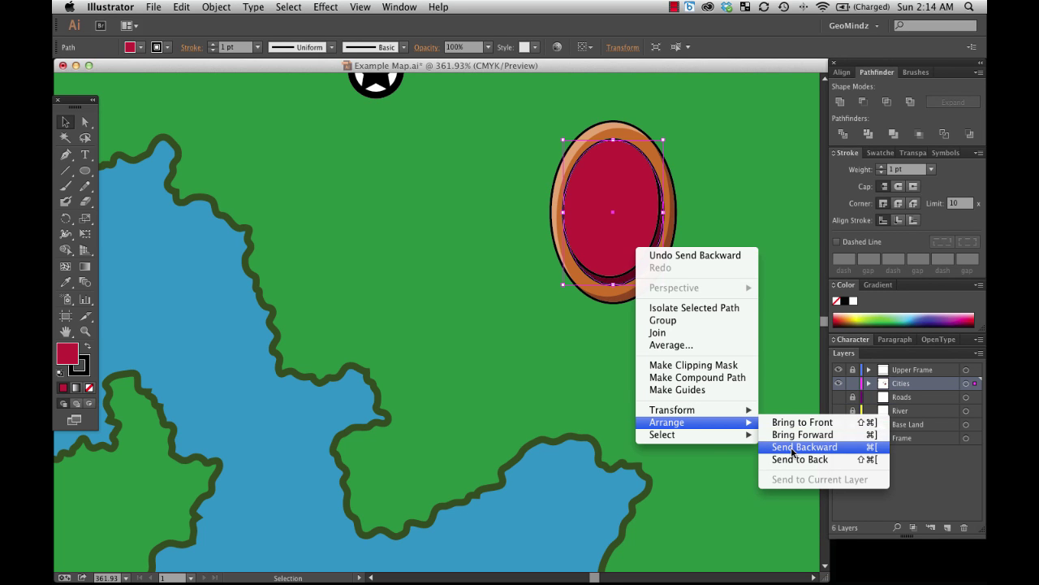
left_click(793, 452)
left_click(777, 390)
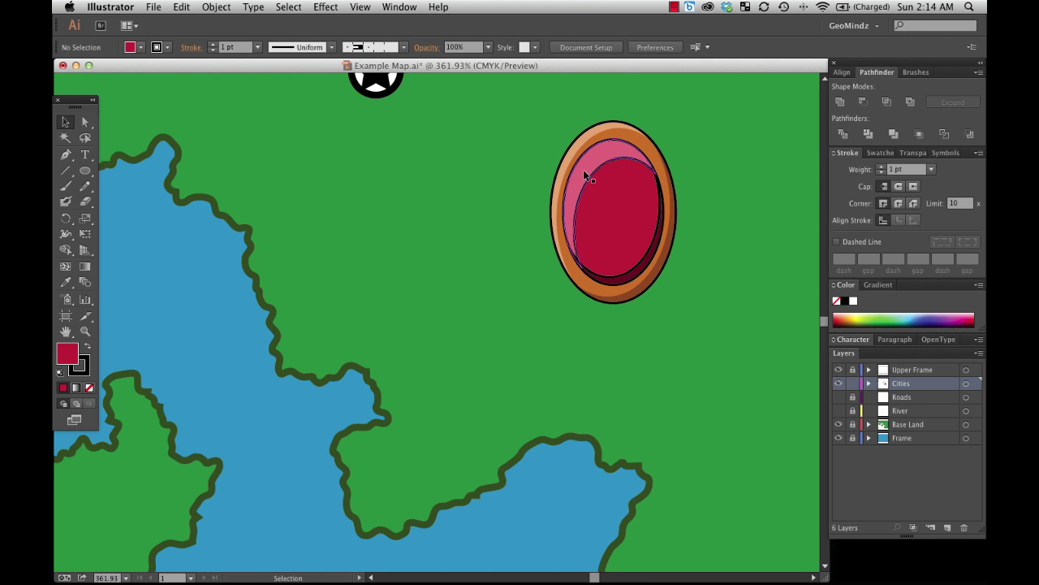
Step: Remove the outlines from the pink and dark red inner ellipses
left_click_drag(583, 169, 581, 165)
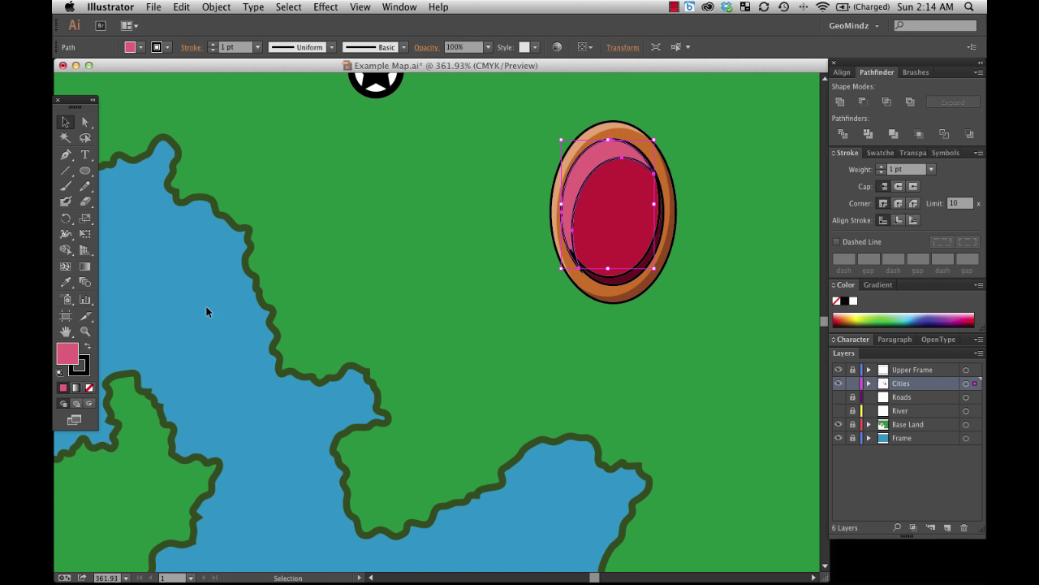
left_click(85, 372)
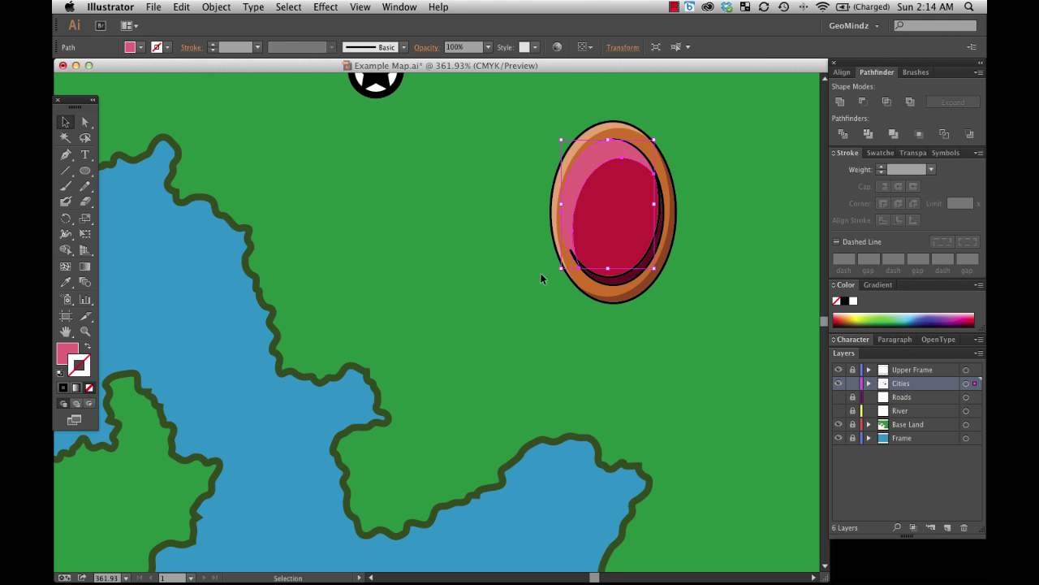
left_click(581, 278)
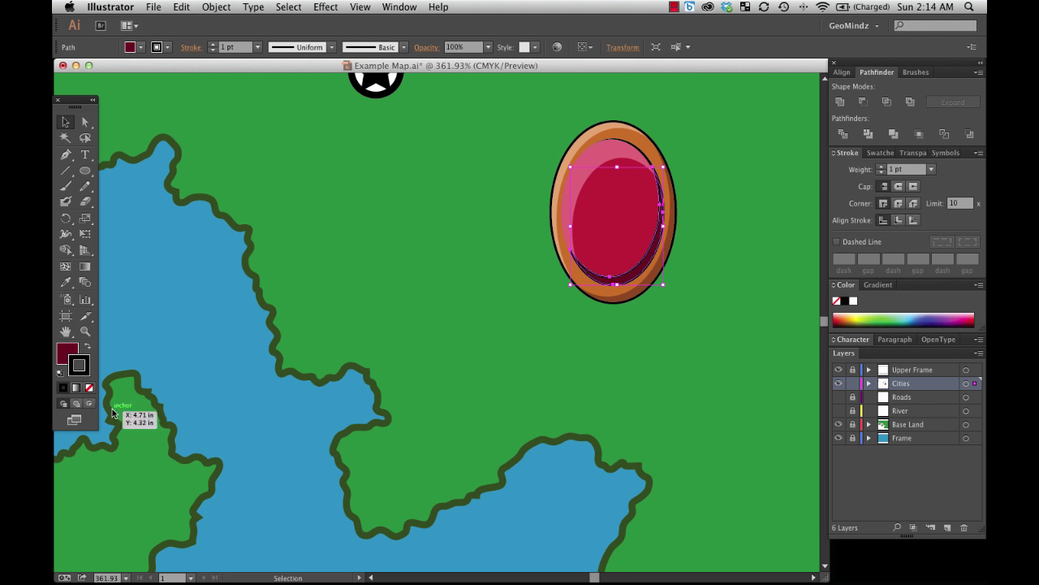
left_click(89, 387)
left_click(318, 304)
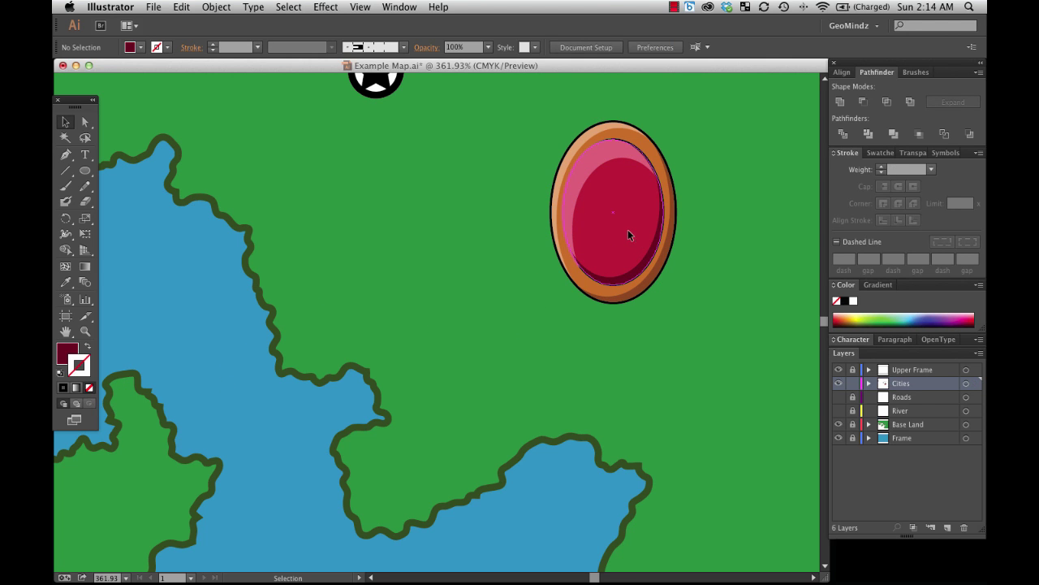
Step: Bring the crimson ellipse to front with no fill, leaving only its outline framing the gem
left_click(629, 236)
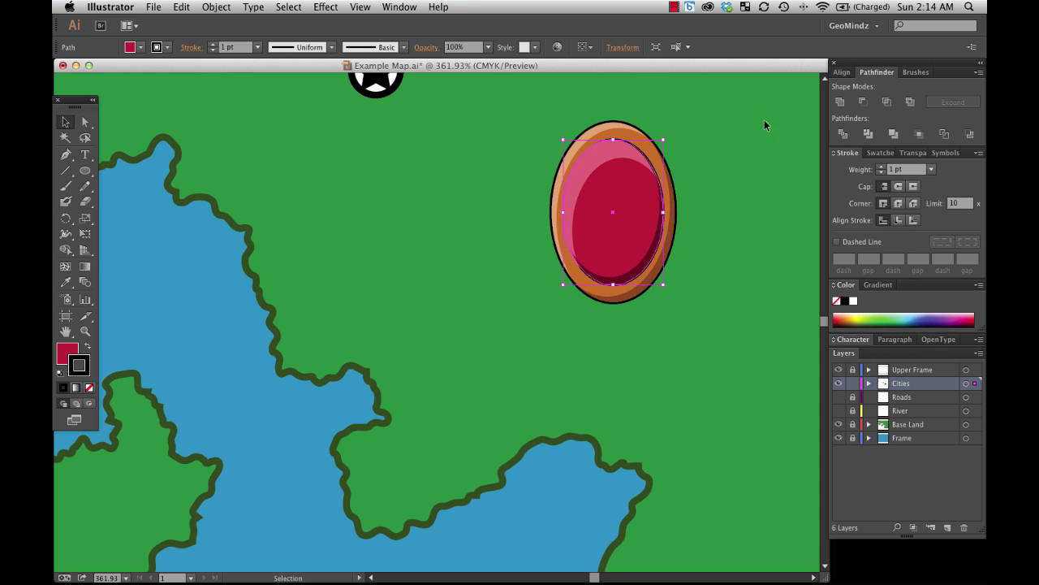
left_click(707, 170)
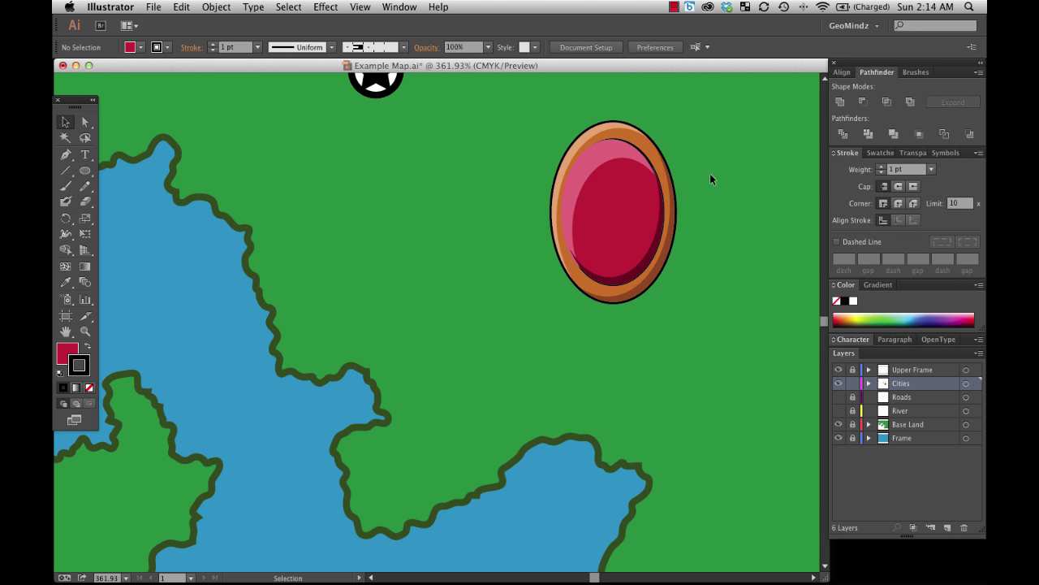
left_click(621, 212)
right_click(625, 214)
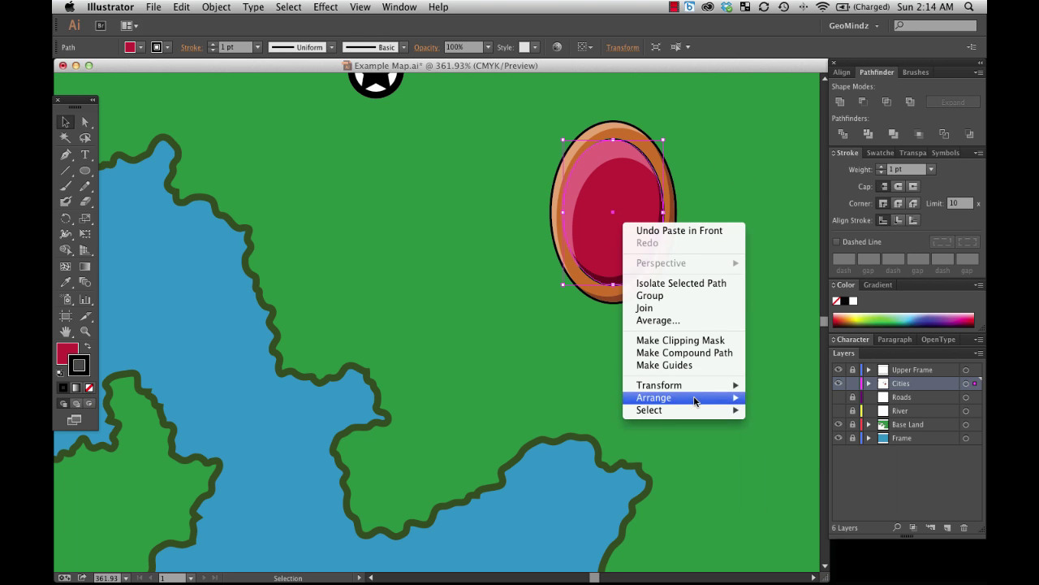
mouse_move(694, 399)
left_click(774, 400)
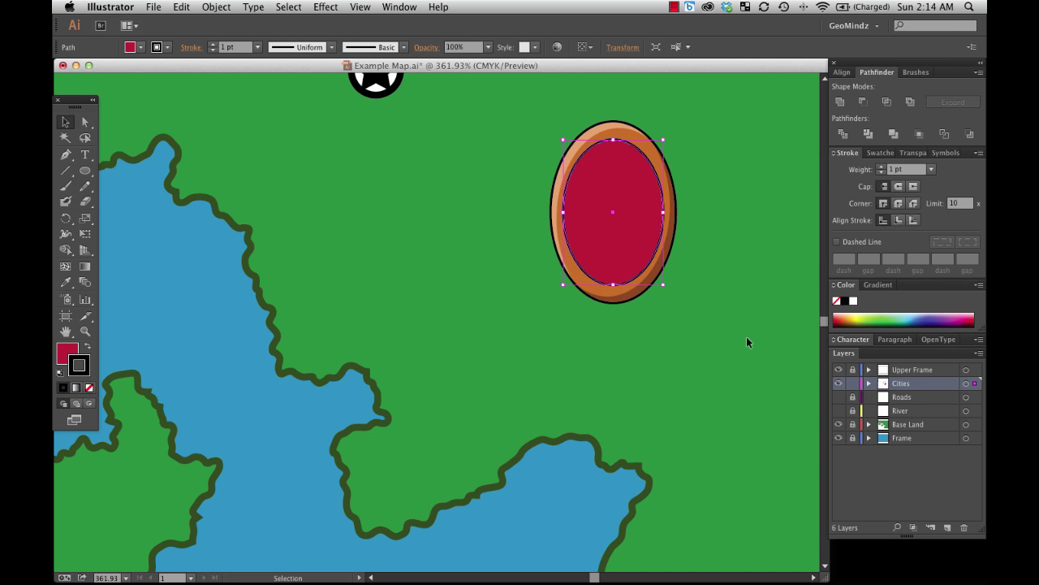
left_click(67, 354)
left_click(89, 388)
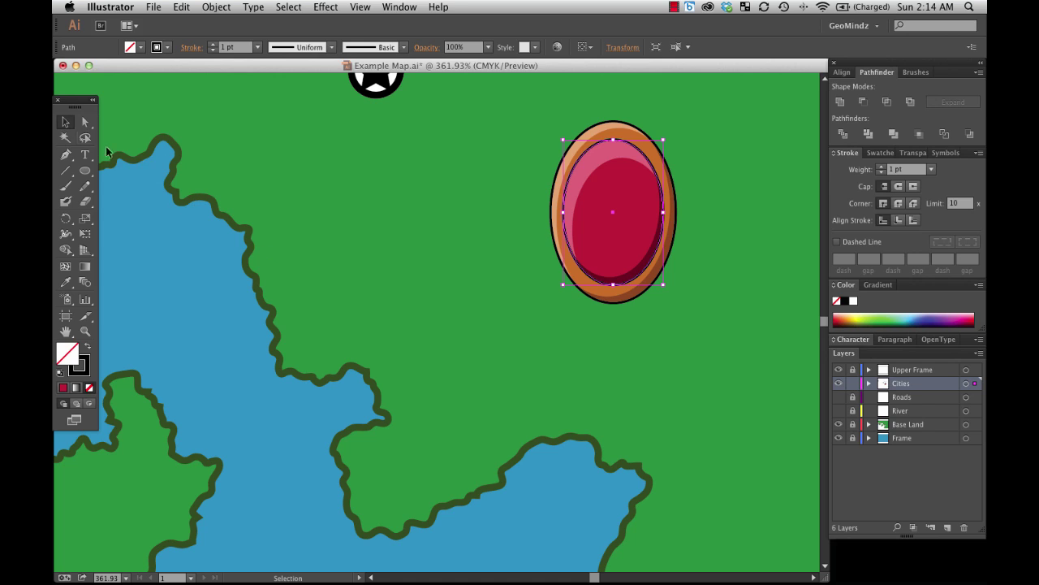
left_click(330, 195)
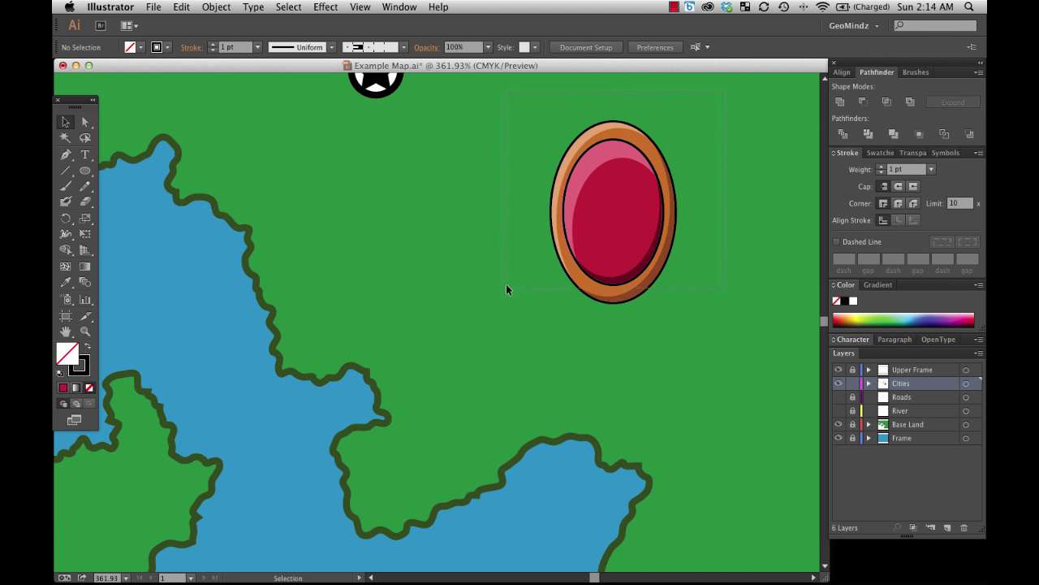
Step: Group the gem's highlight, shadow, gem and bezel shapes into one object, then reselect it
left_click_drag(506, 289, 508, 288)
right_click(596, 245)
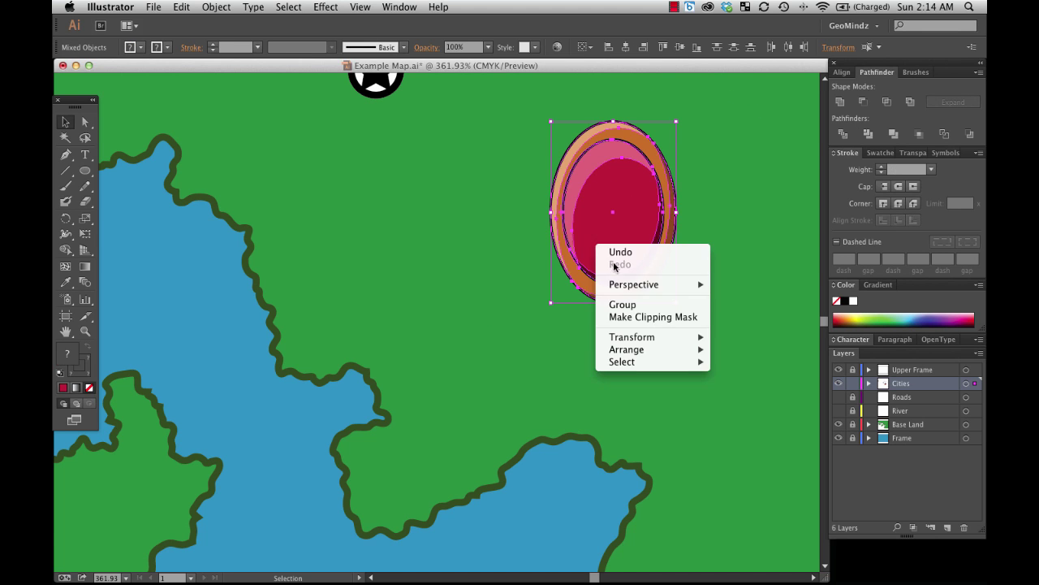
left_click(622, 303)
left_click(706, 291)
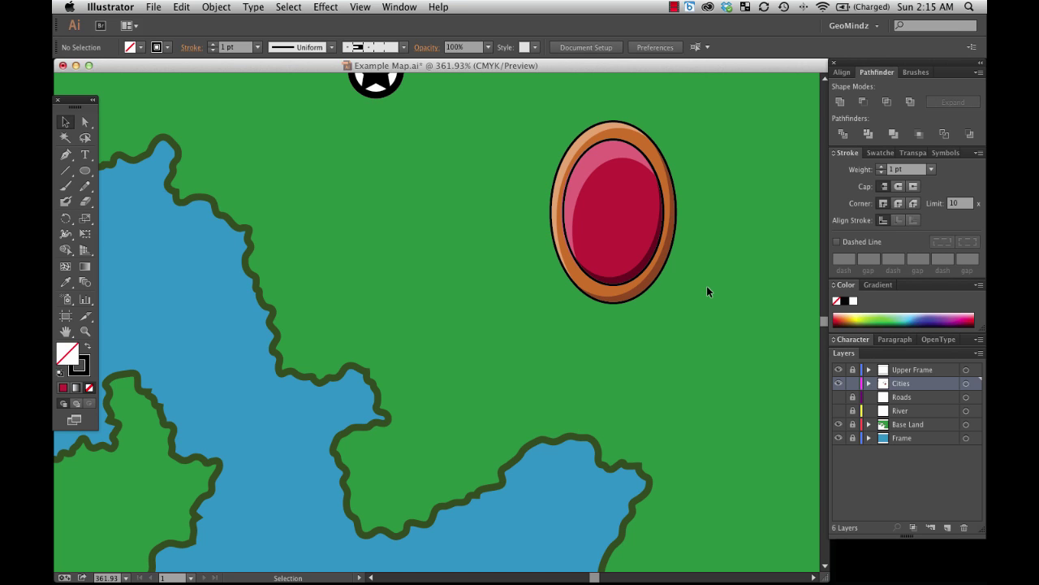
left_click_drag(541, 125, 719, 340)
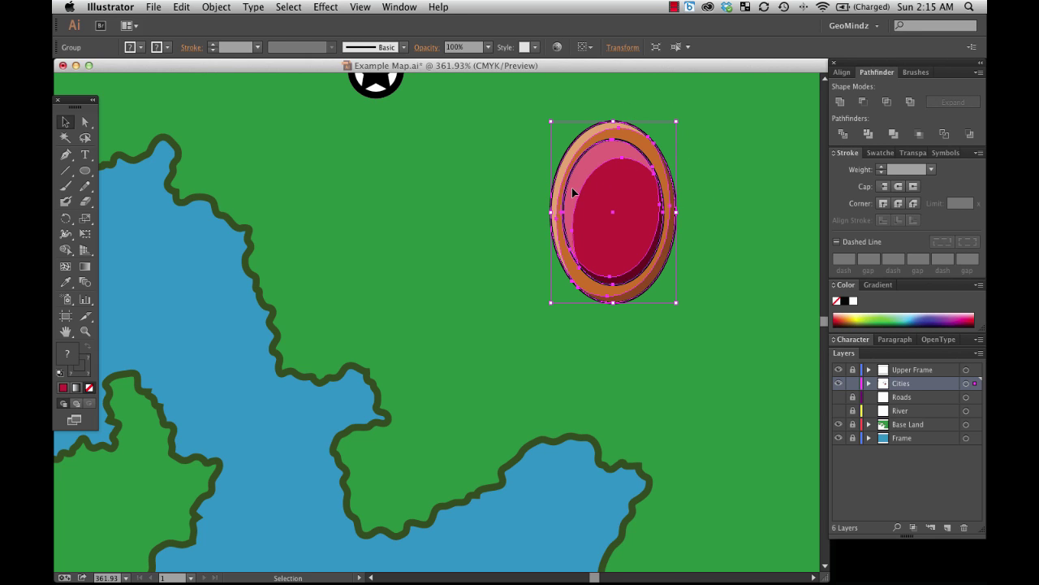
Step: Apply a default Drop Shadow effect to the gem group and move it left toward the coastline
left_click(328, 8)
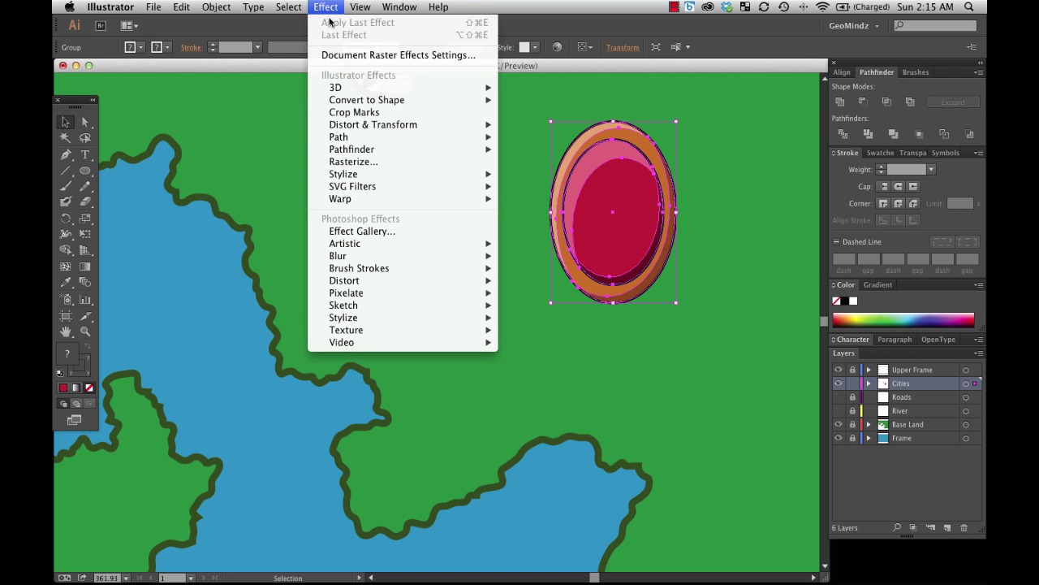
mouse_move(367, 174)
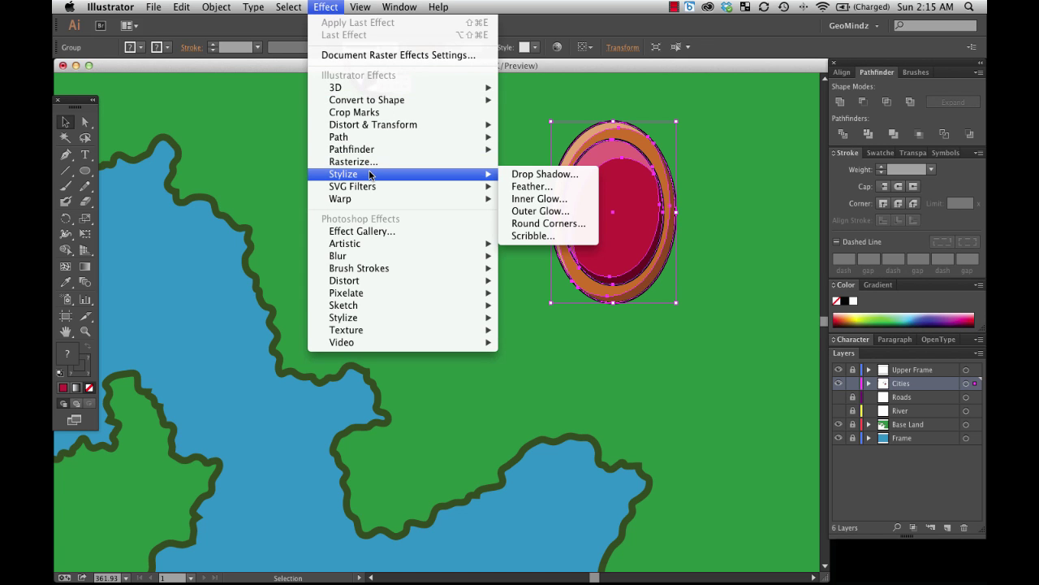
left_click(529, 175)
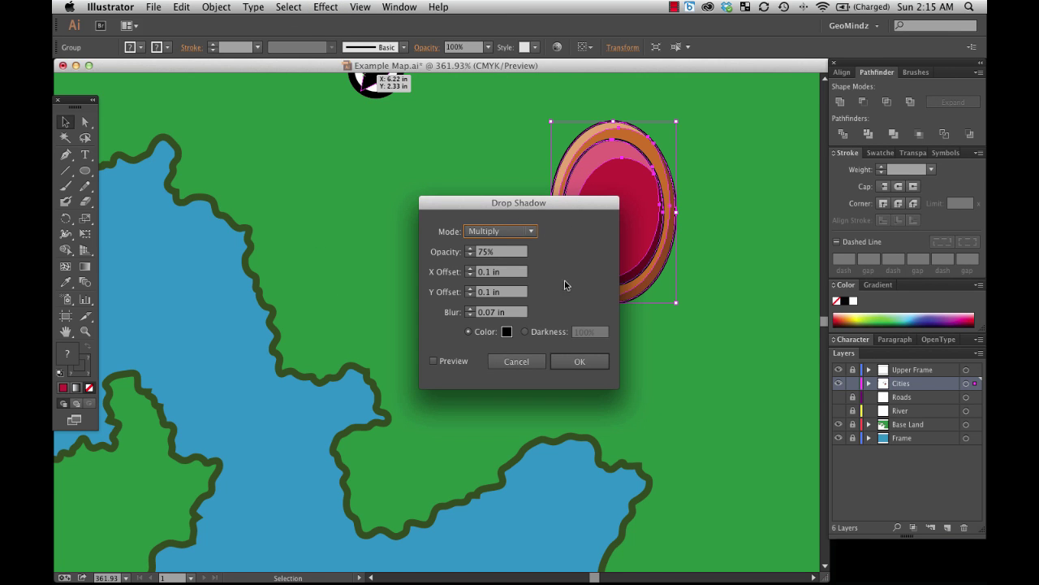
left_click(582, 363)
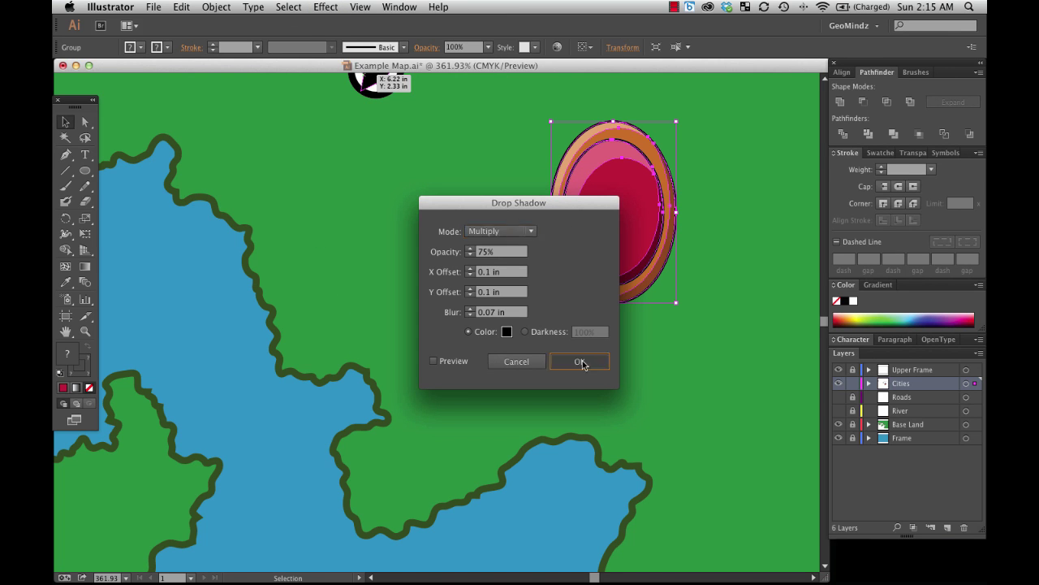
left_click(720, 378)
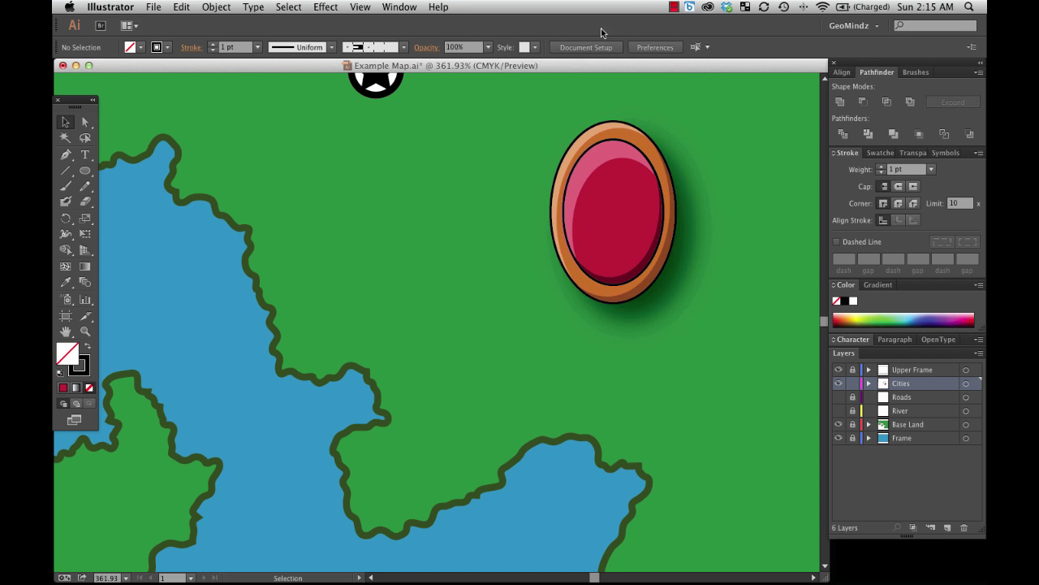
mouse_move(622, 232)
left_mouse_down()
mouse_move(429, 273)
mouse_move(413, 253)
left_mouse_up()
Step: Add a text numeral 1 beside the gem and set it to 24 pt
left_click(544, 247)
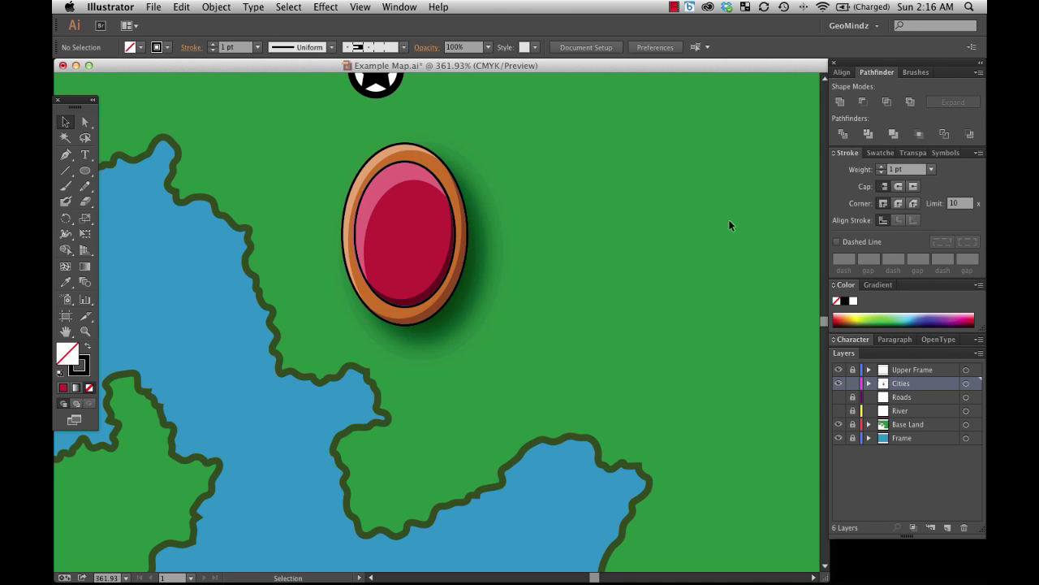
left_click(85, 155)
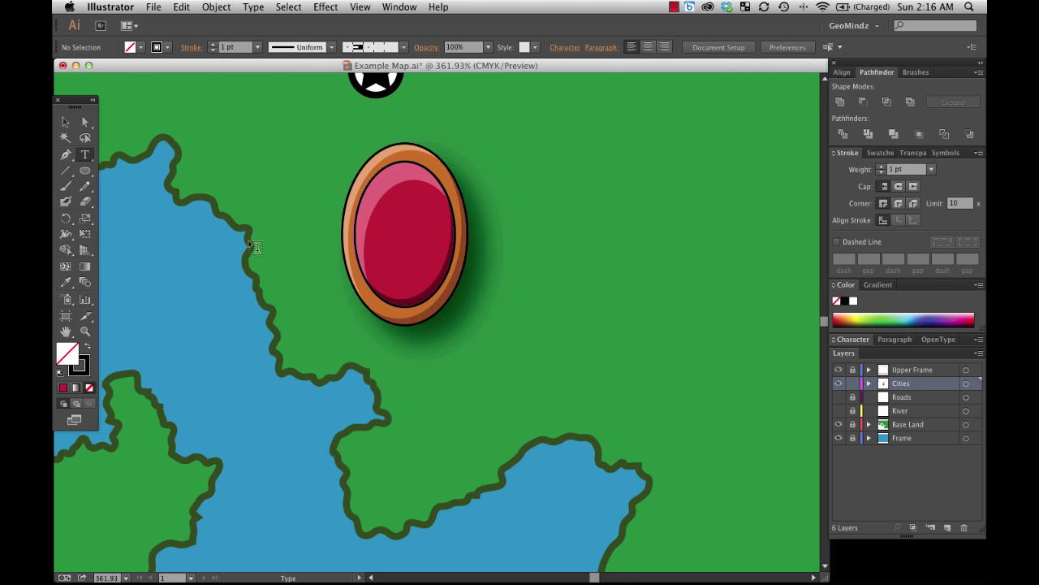
left_click(605, 233)
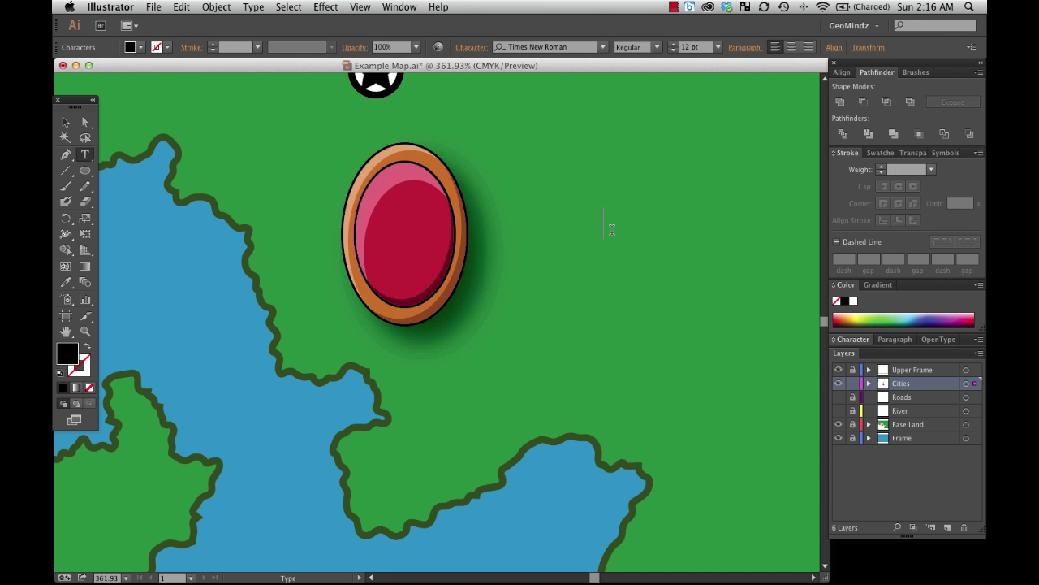
type("l")
key("Escape")
left_click(717, 47)
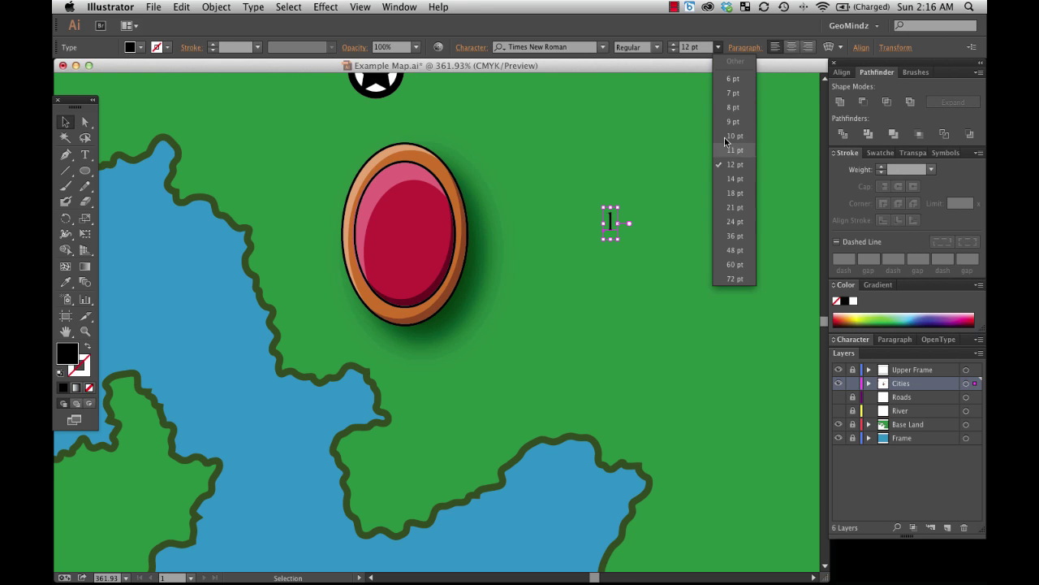
left_click(745, 222)
Step: Move the 1 onto the gem, enlarge it to 48 pt, and centre it
left_click_drag(620, 219, 407, 237)
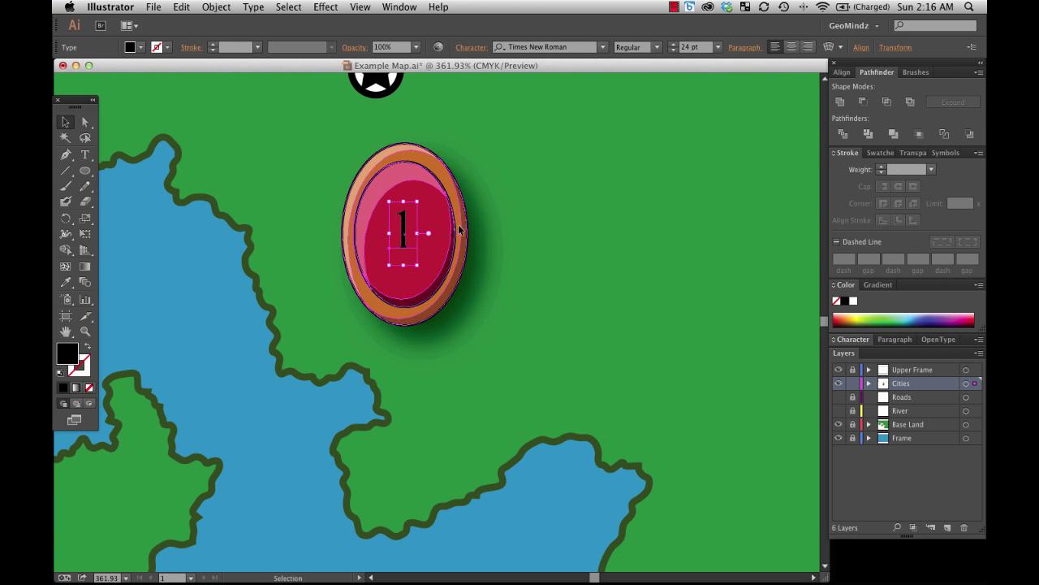
left_click(718, 46)
left_click(738, 252)
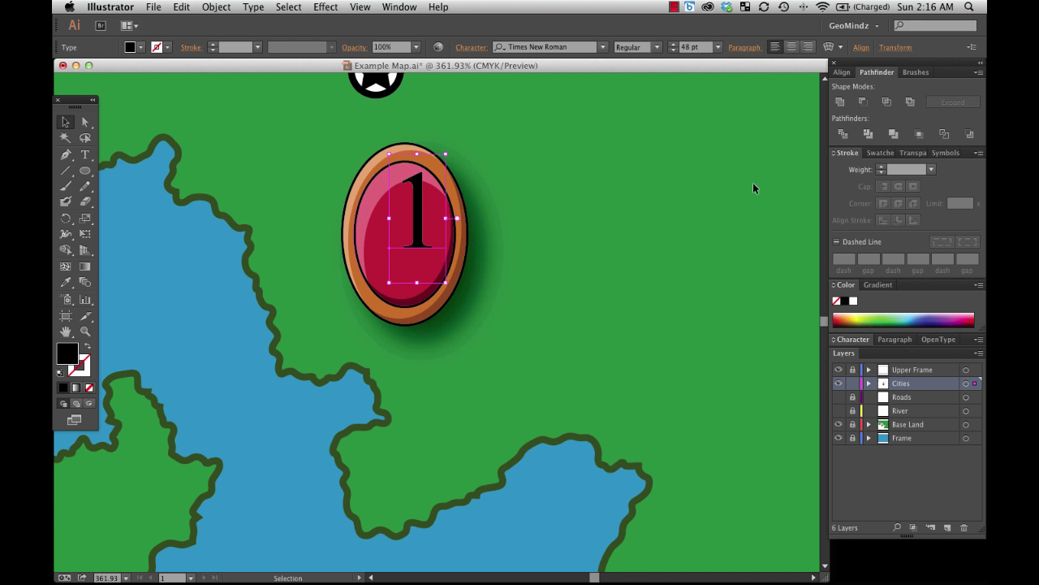
left_click_drag(423, 211, 407, 236)
Step: Shift the numbered gem badge to the right on the map
left_click(597, 418)
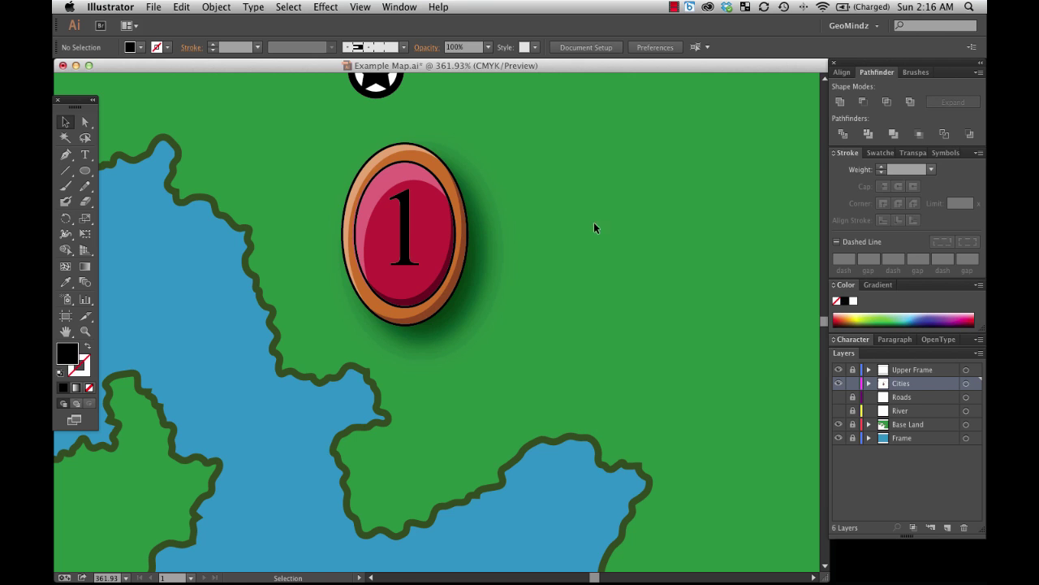
left_click(429, 244)
left_click_drag(429, 243, 582, 235)
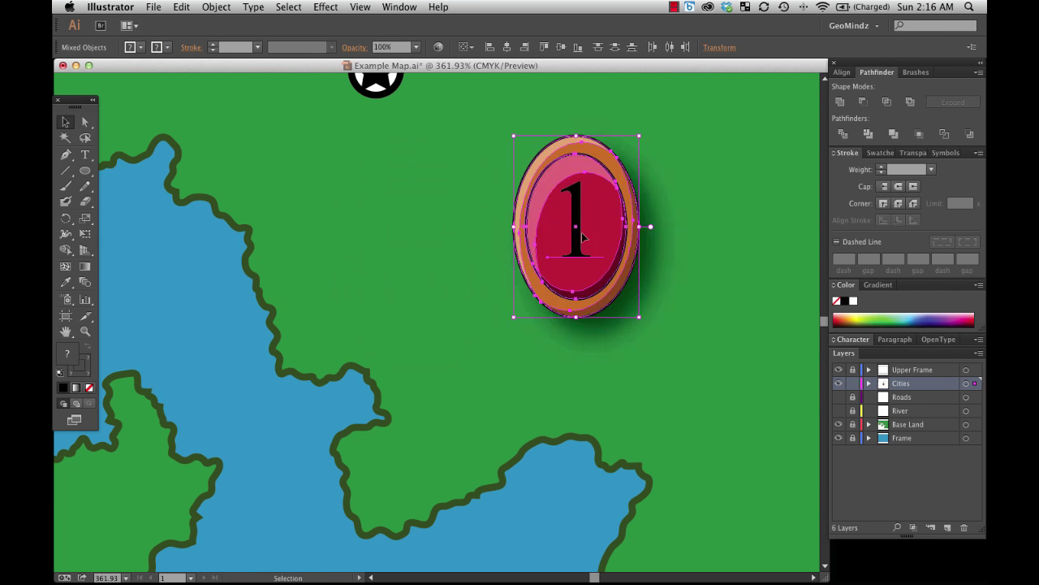
left_click(680, 258)
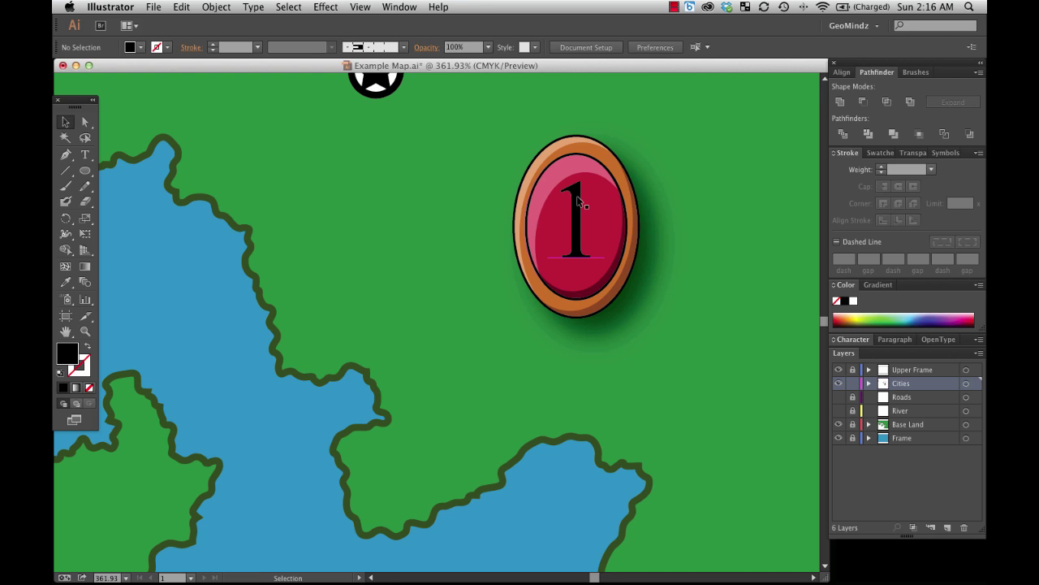
Step: Try nudging the 1 upward, then undo to keep it centred
left_click(578, 210)
left_click_drag(579, 209, 574, 189)
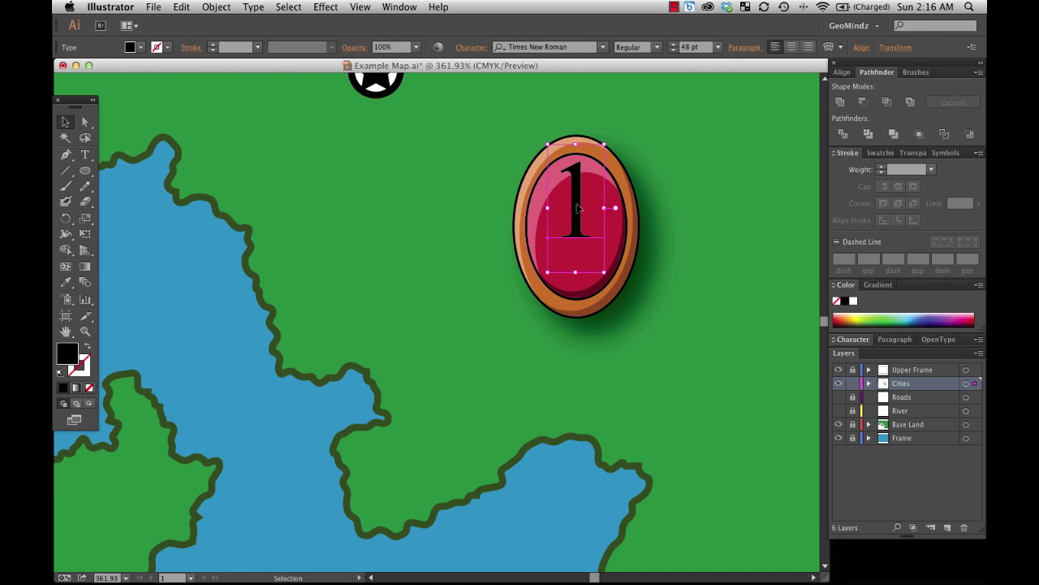
key("super+z")
left_click(708, 191)
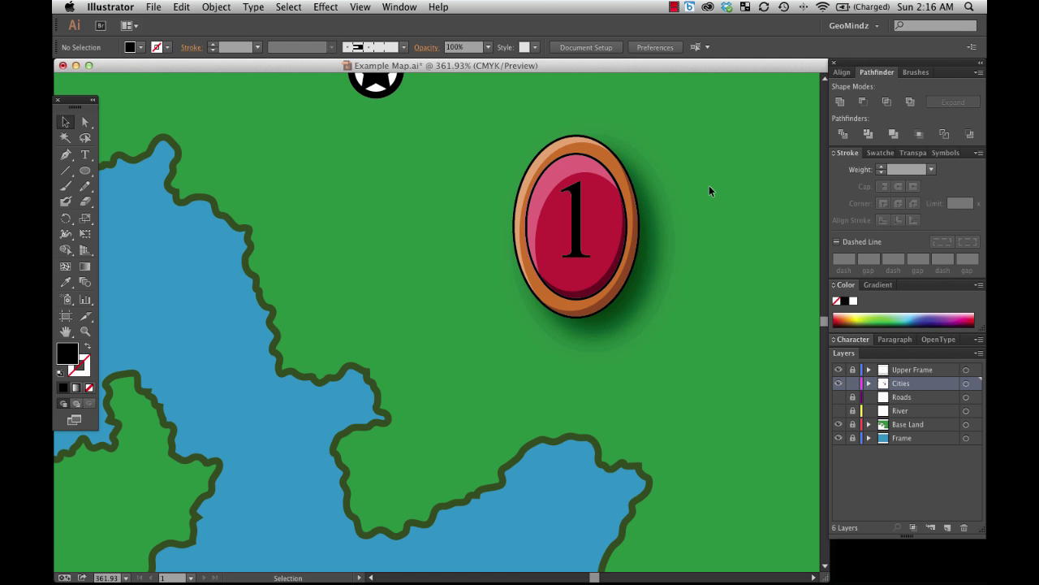
Step: Fit the artboard in the window (Cmd+0) to show the whole map with the badge
key("super+0")
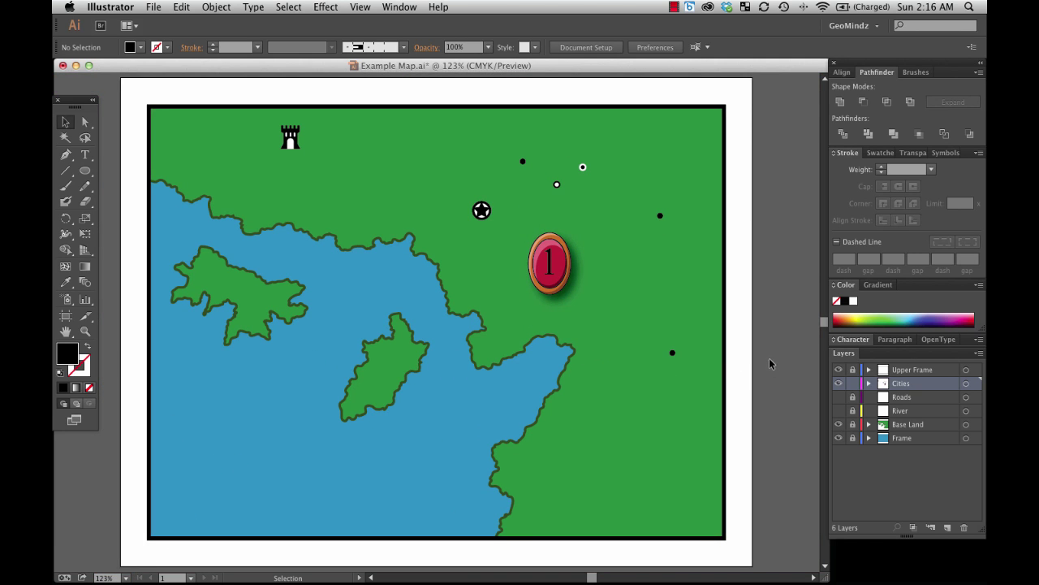